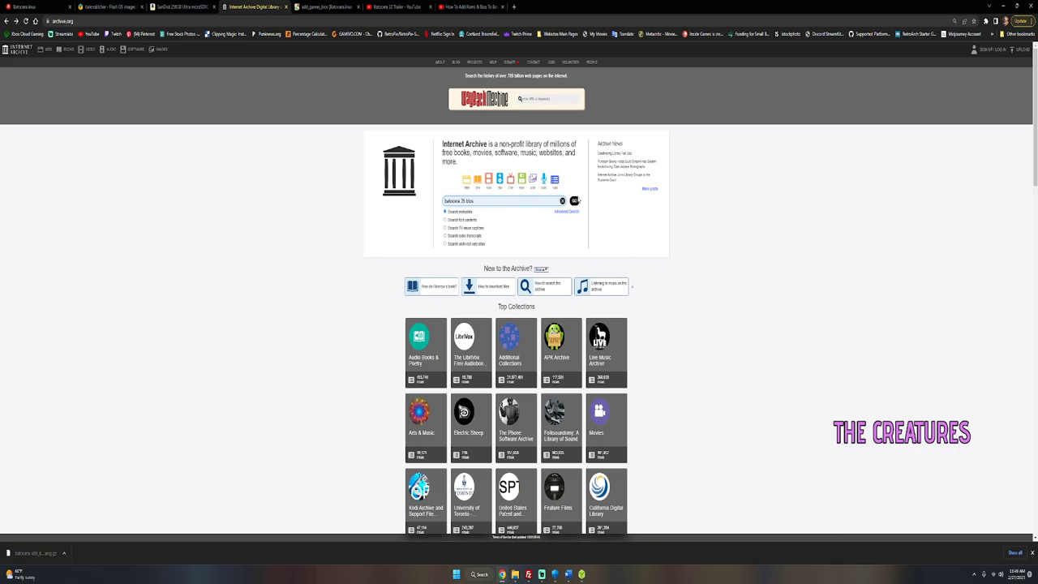
- Search the Internet Archive for "batocera 35 bios" and preview the FULL PACK BIOS BATOCERA V 35 item
{"action": "left_click_drag", "start_coordinate": [475, 200], "coordinate": [439, 226]}
{"action": "left_click", "coordinate": [575, 201]}
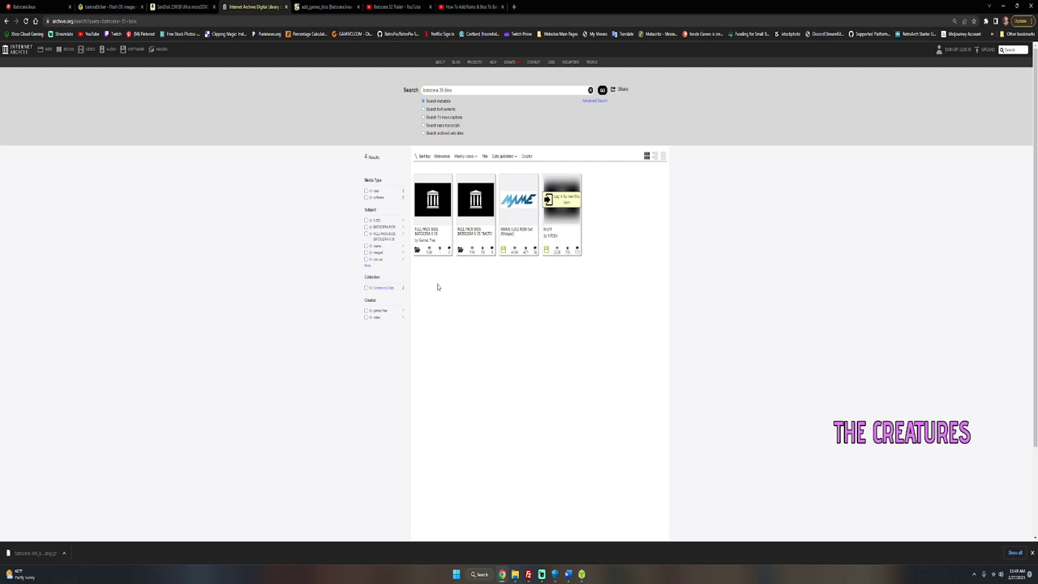
{"action": "mouse_move", "coordinate": [428, 233]}
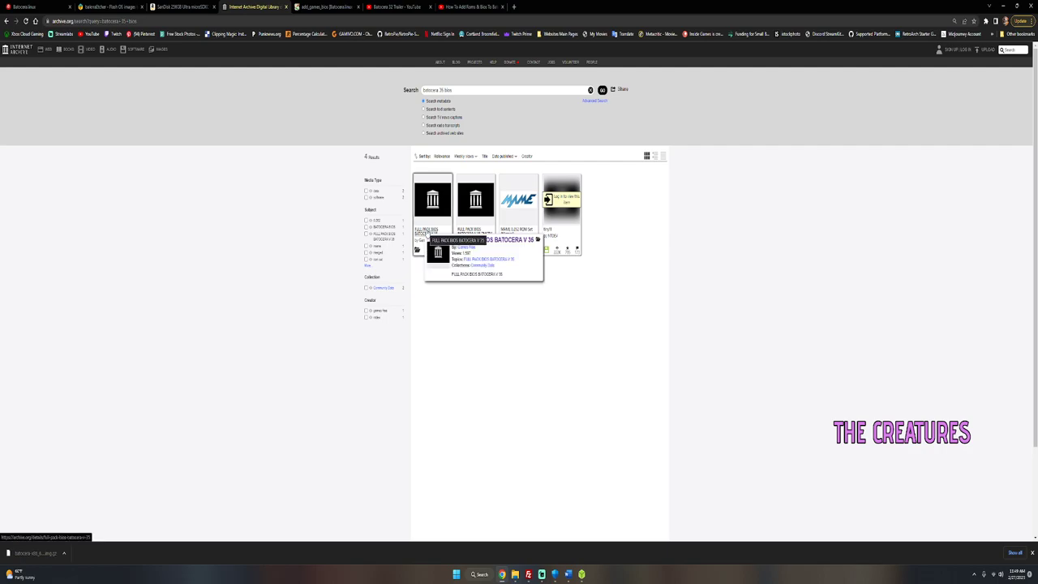
- Switch from the browser to File Explorer and select the FULL-PACK-BIOS-BATOCERA-V35 folder
{"action": "left_click", "coordinate": [1004, 5]}
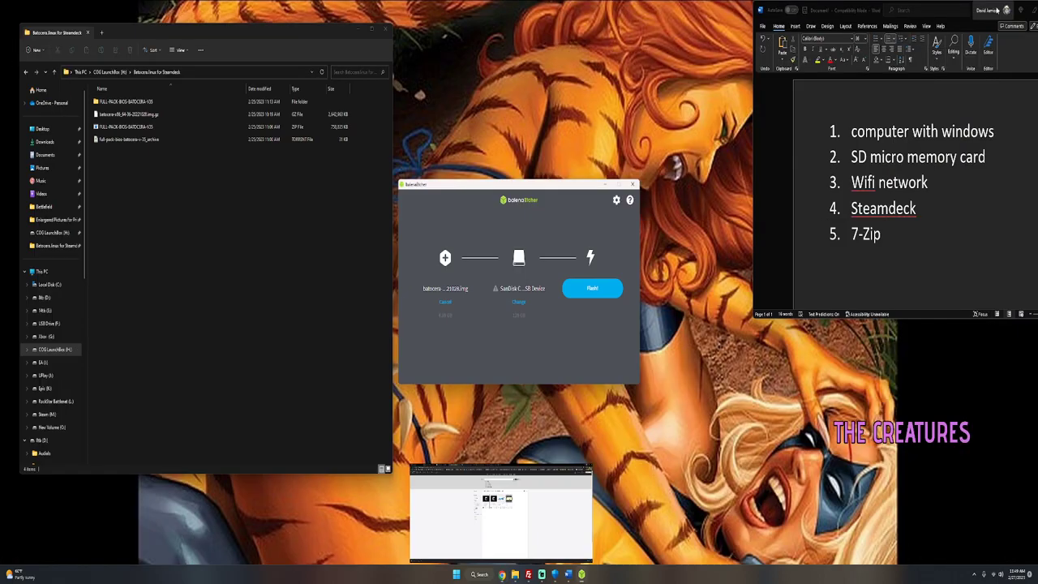
{"action": "left_click", "coordinate": [139, 104]}
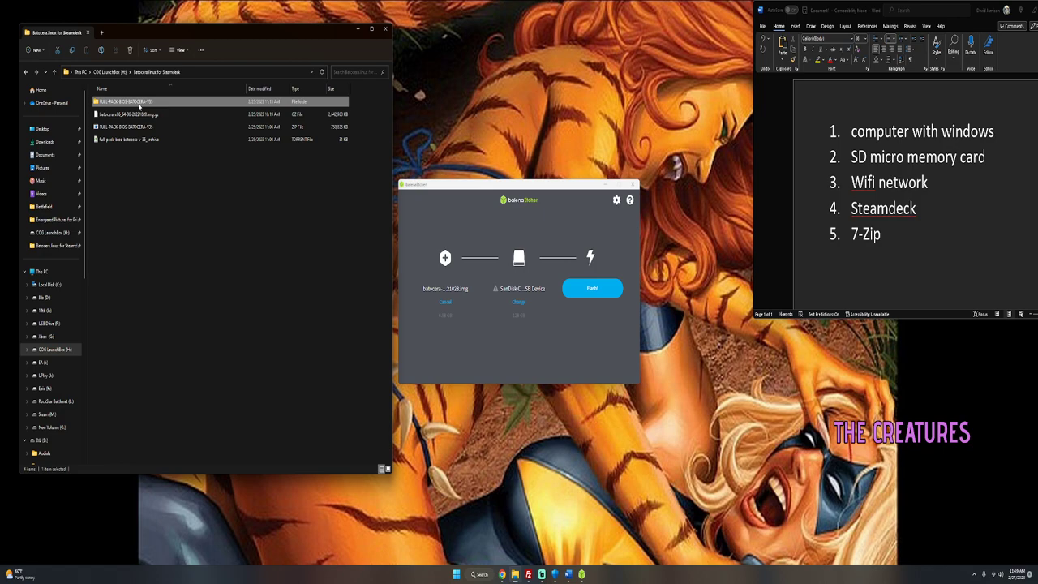
{"action": "mouse_move", "coordinate": [515, 578]}
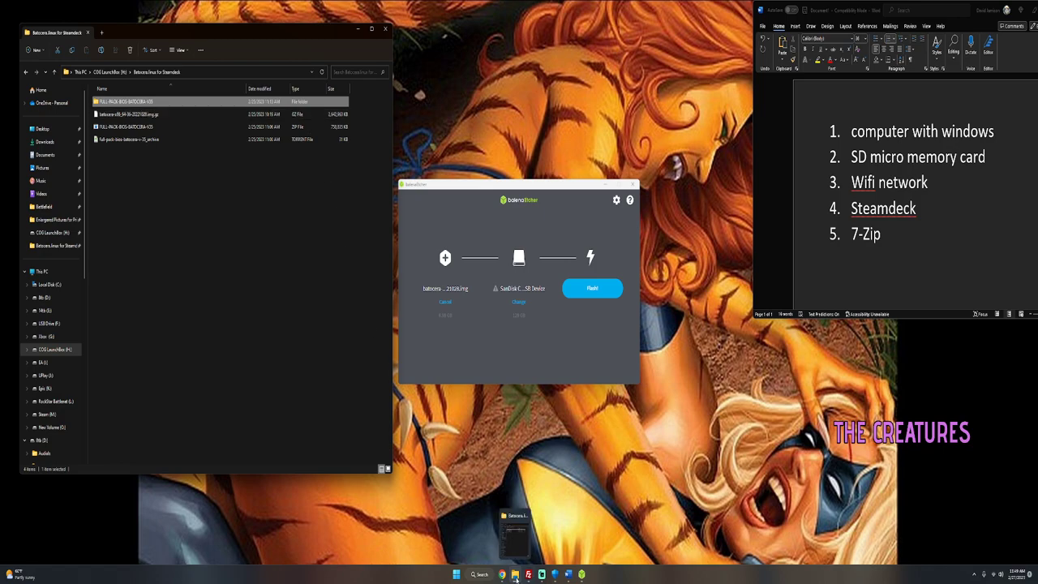
- Search Google for "7 zip" in a new browser tab, try to open the 7-Zip site, and minimize the browser
{"action": "left_click", "coordinate": [502, 578]}
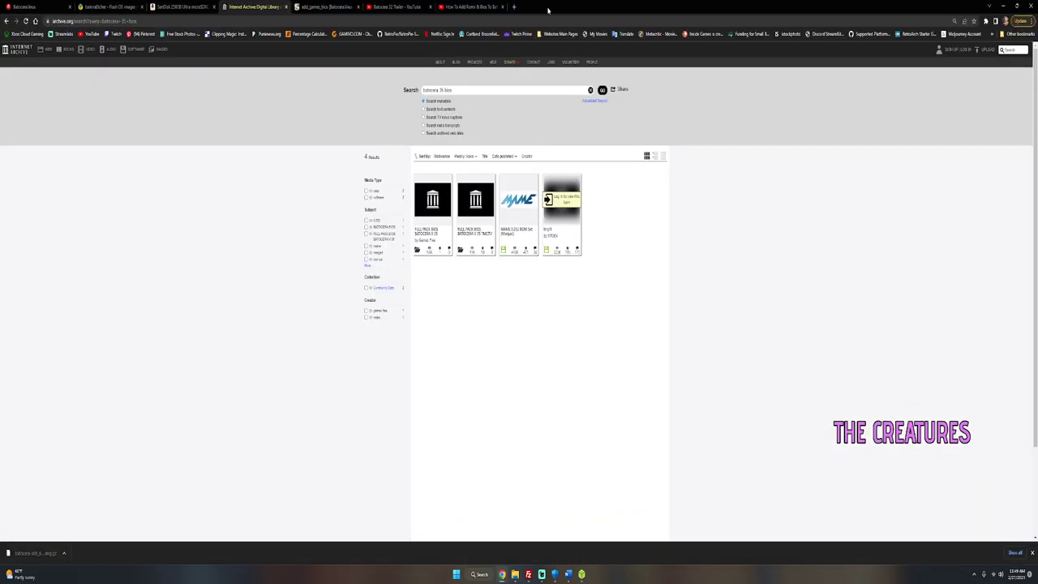
{"action": "left_click", "coordinate": [514, 8]}
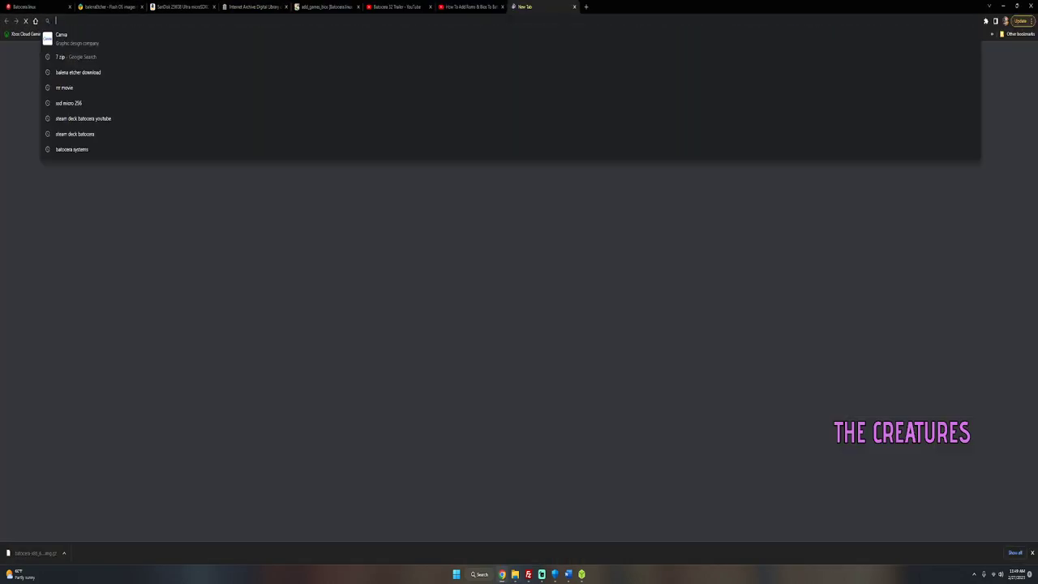
{"action": "left_click", "coordinate": [61, 57]}
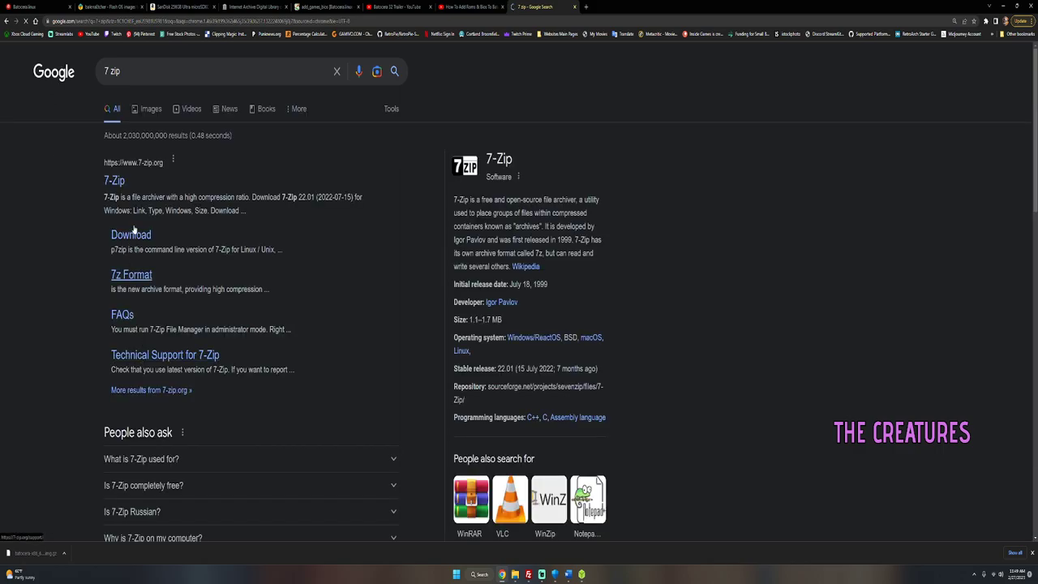
{"action": "left_click", "coordinate": [124, 185]}
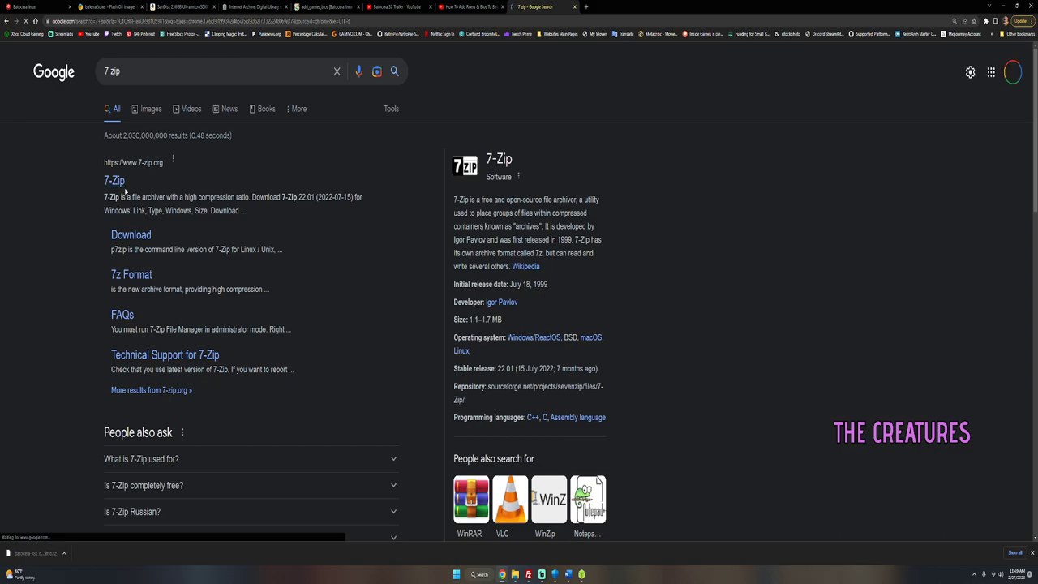
{"action": "left_click", "coordinate": [1003, 4]}
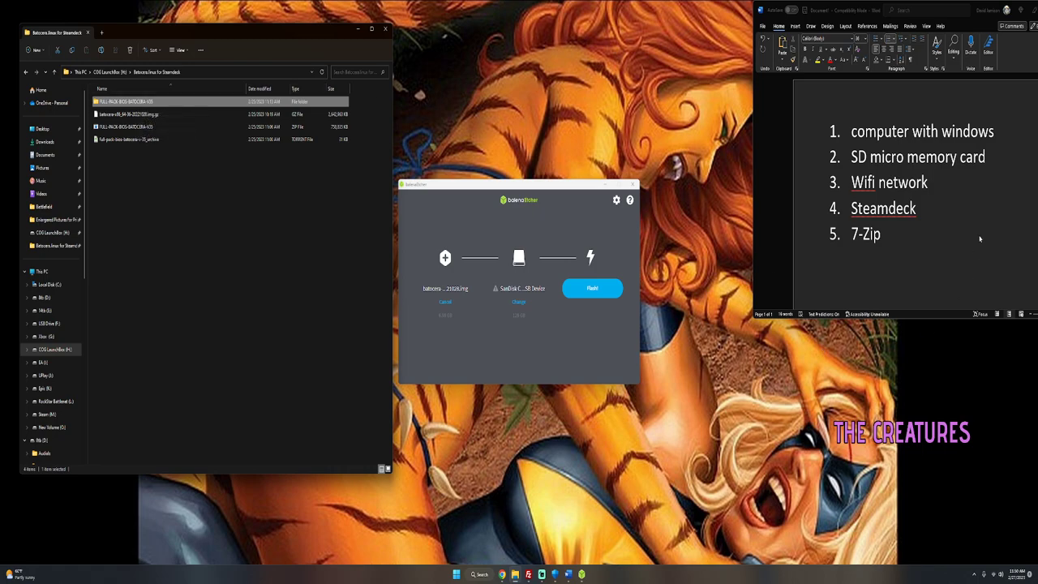
{"action": "left_click", "coordinate": [374, 31]}
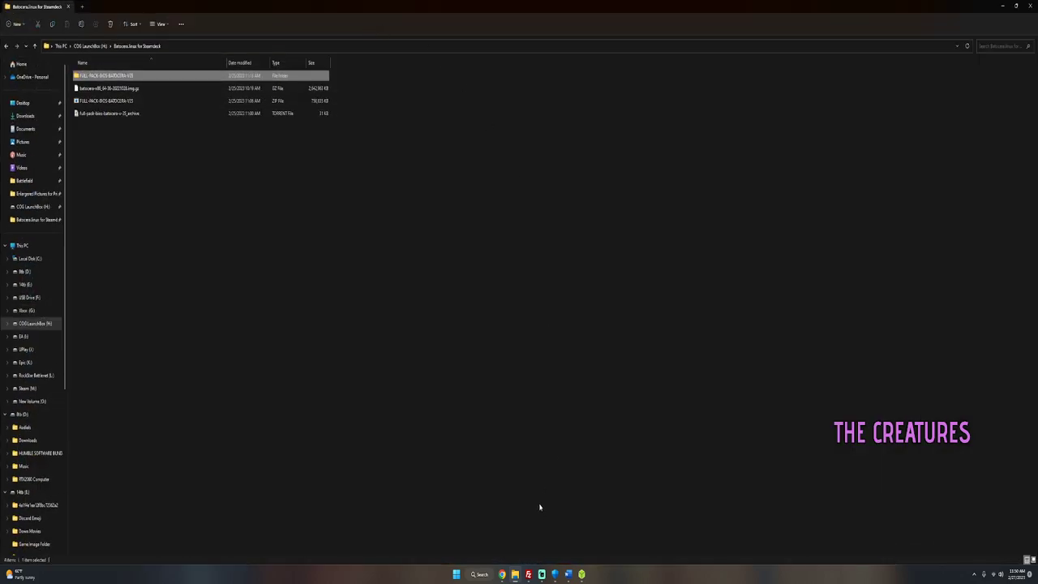
{"action": "right_click", "coordinate": [517, 579]}
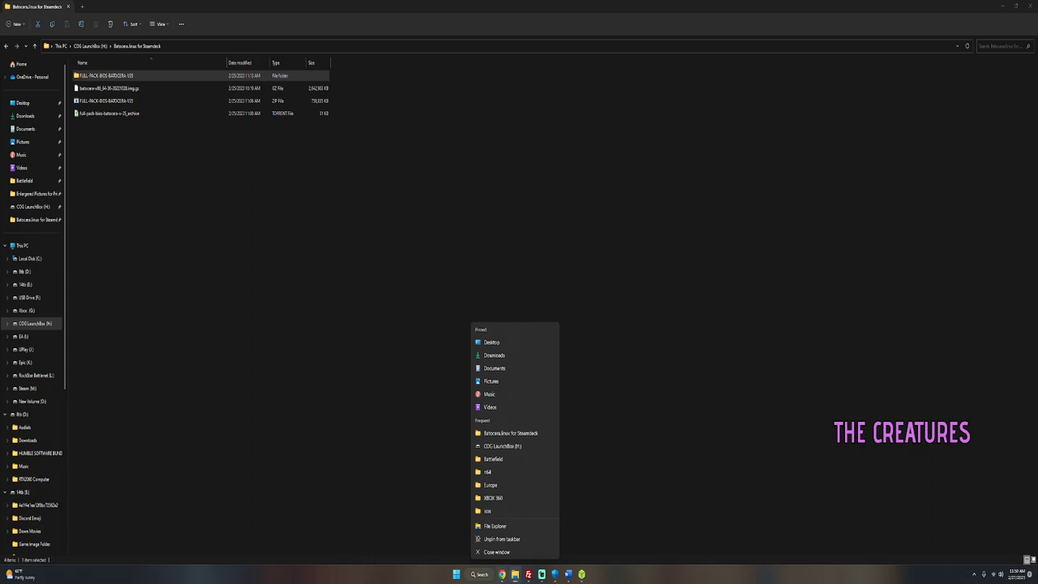
{"action": "left_click", "coordinate": [515, 574]}
{"action": "right_click", "coordinate": [514, 576]}
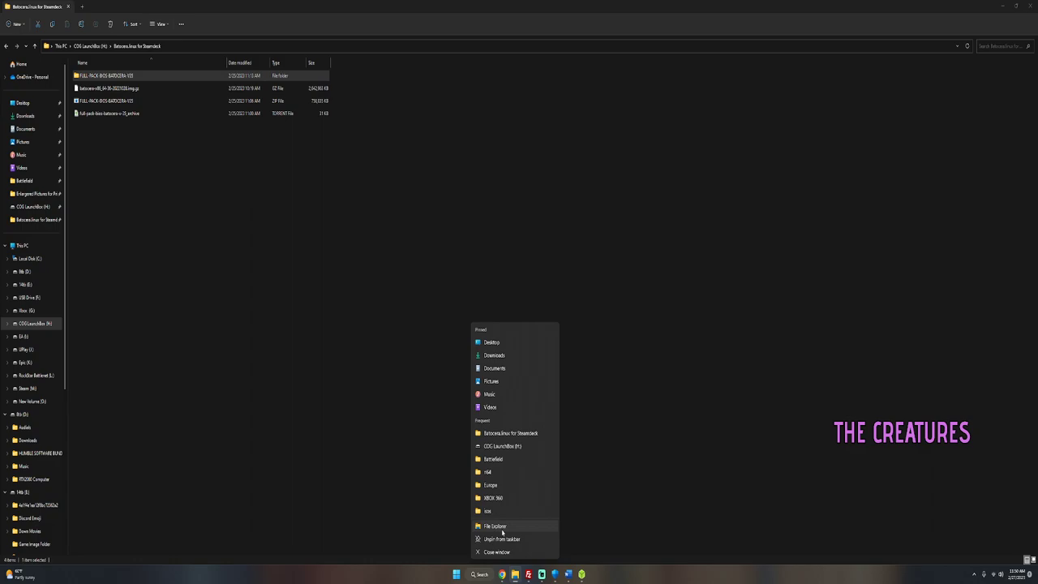
{"action": "left_click", "coordinate": [457, 574]}
{"action": "left_click", "coordinate": [457, 574]}
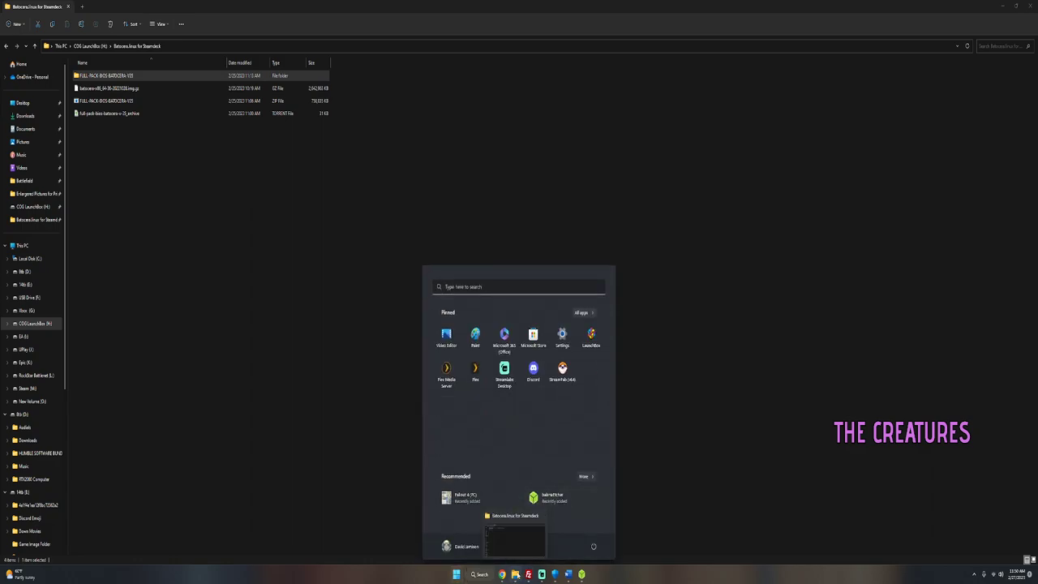
{"action": "right_click", "coordinate": [516, 575]}
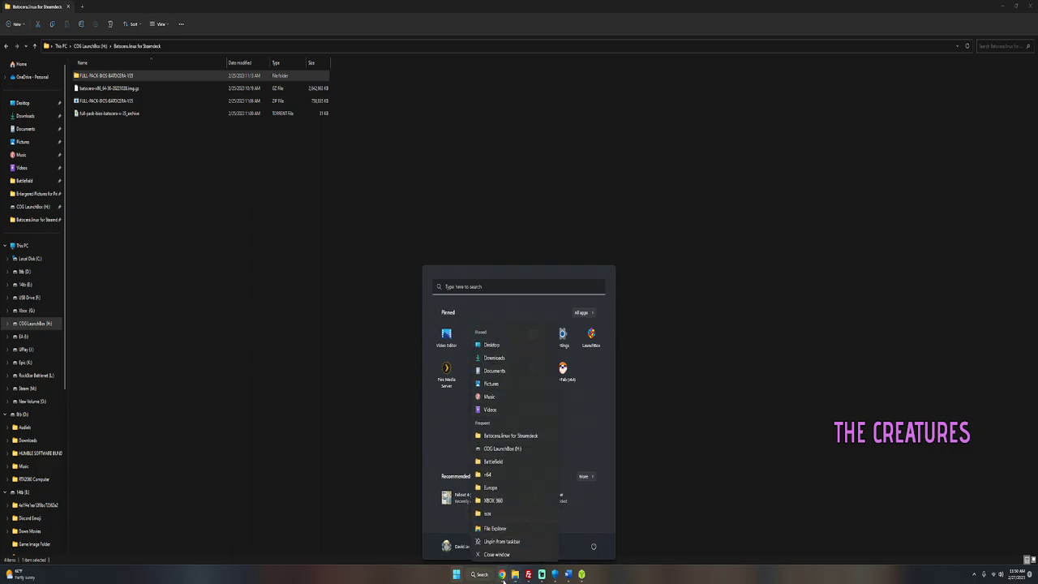
{"action": "left_click", "coordinate": [495, 396]}
- Find File Explorer with a Windows search for "file explorer", open a second window and move it clear of the existing file list
{"action": "left_click", "coordinate": [474, 287]}
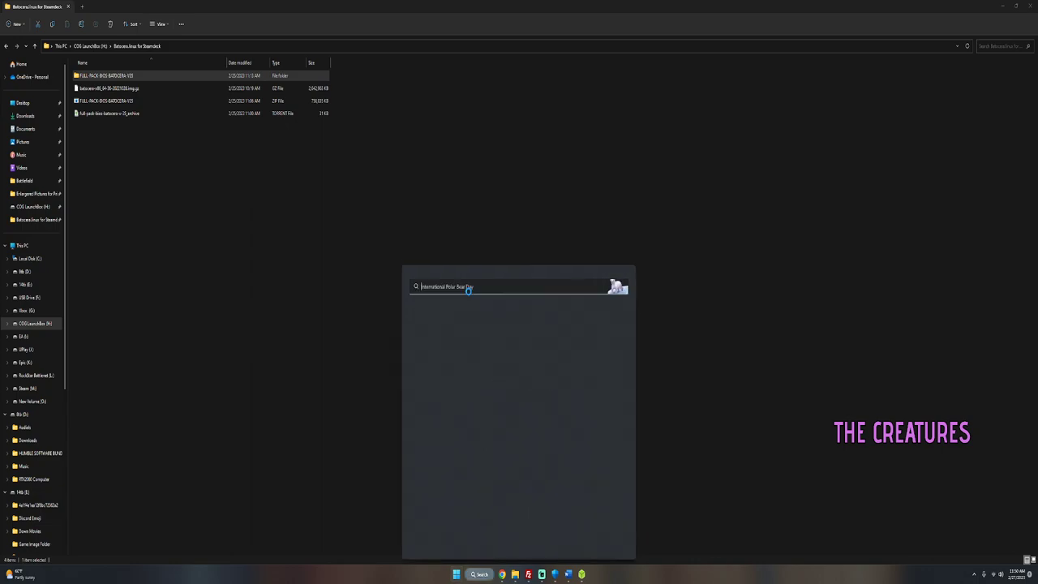
{"action": "type", "text": "file explorer"}
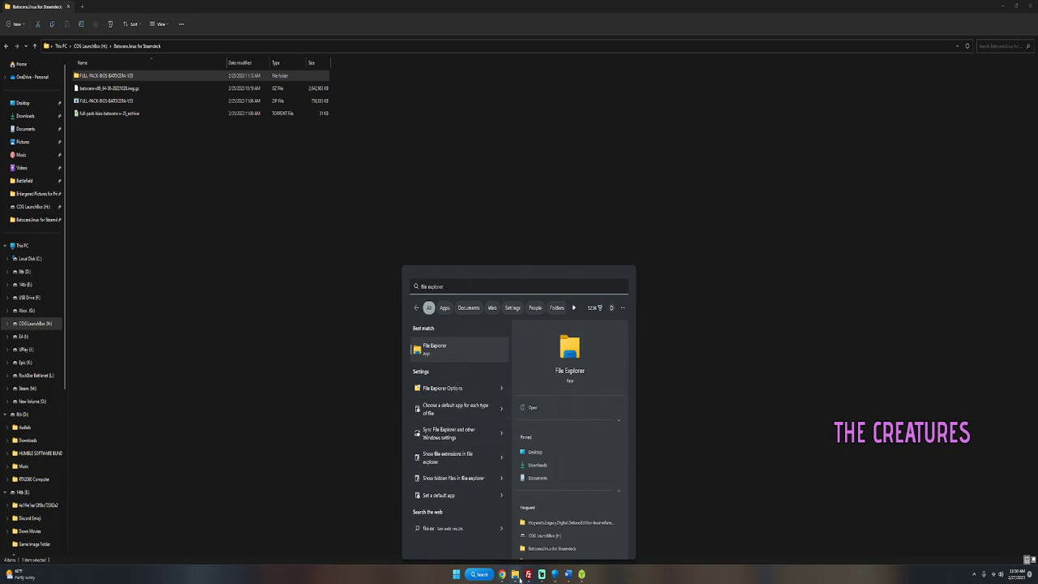
{"action": "left_click", "coordinate": [430, 354]}
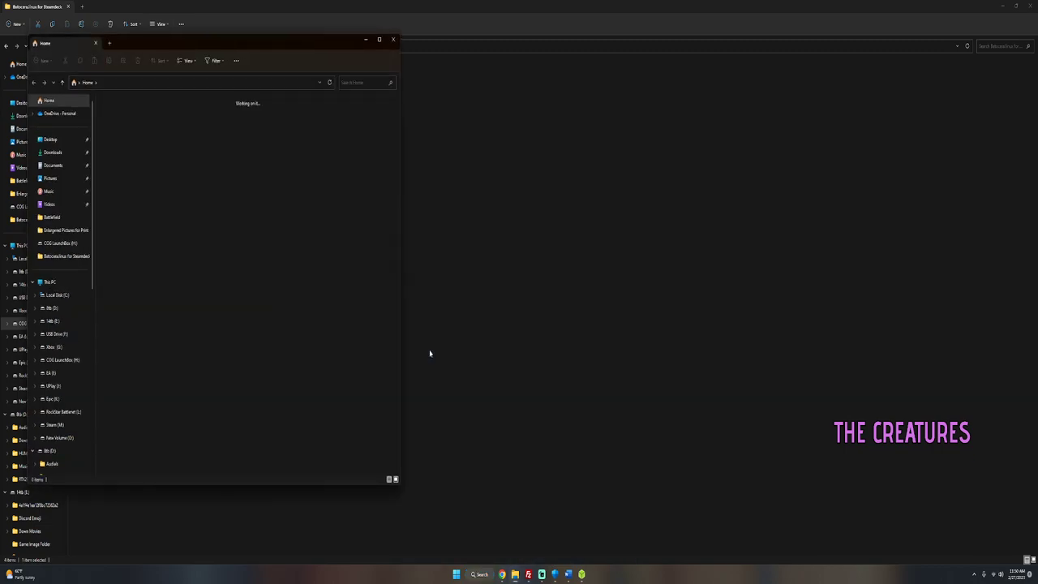
{"action": "left_click_drag", "start_coordinate": [139, 41], "coordinate": [550, 116]}
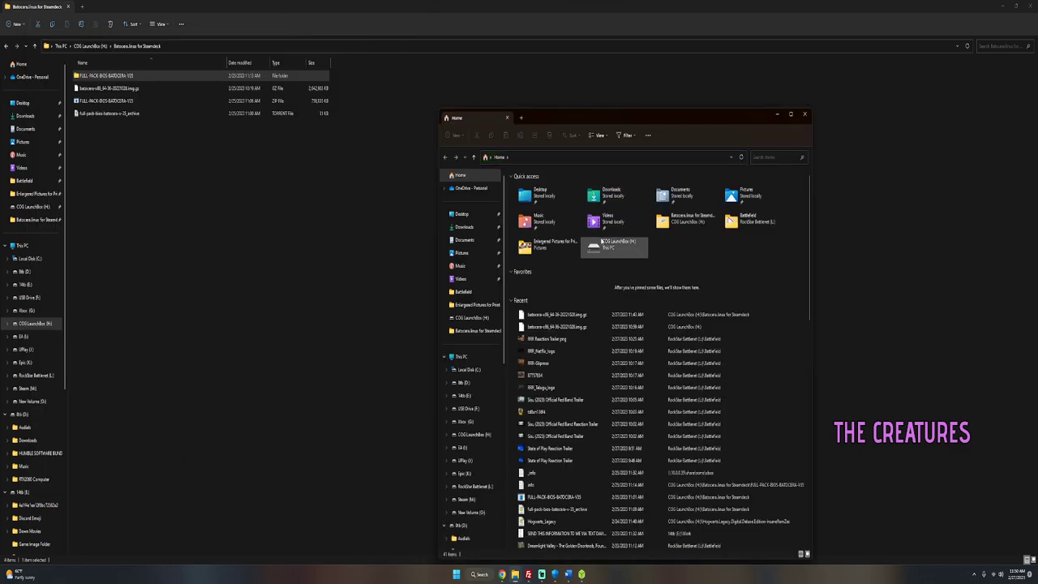
{"action": "left_click", "coordinate": [526, 157]}
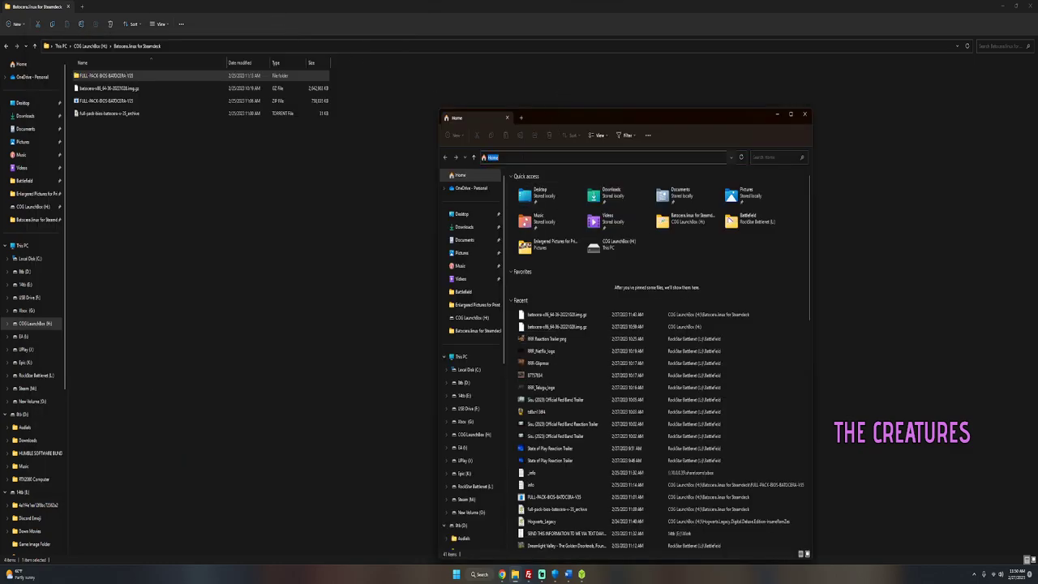
- Show This PC in the maximized File Explorer window and start a network path in its address with \\
{"action": "left_click", "coordinate": [184, 42]}
{"action": "left_click", "coordinate": [165, 46]}
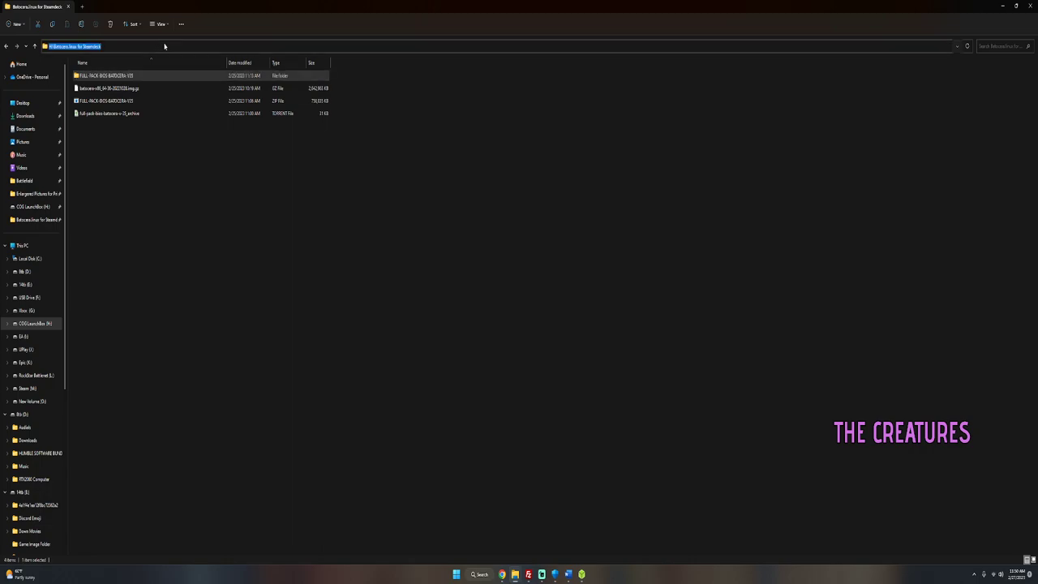
{"action": "left_click", "coordinate": [33, 245]}
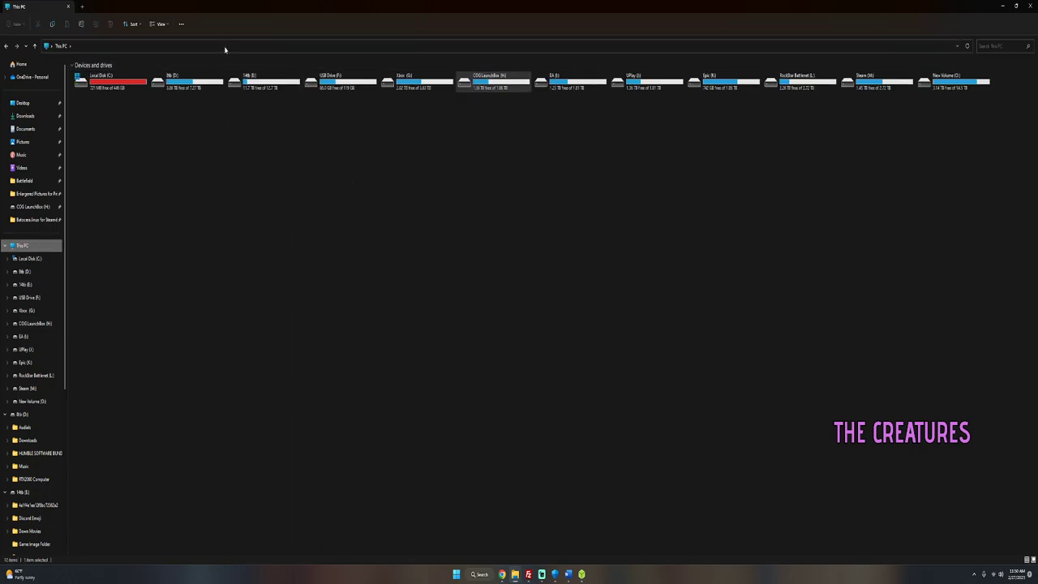
{"action": "left_click", "coordinate": [103, 45]}
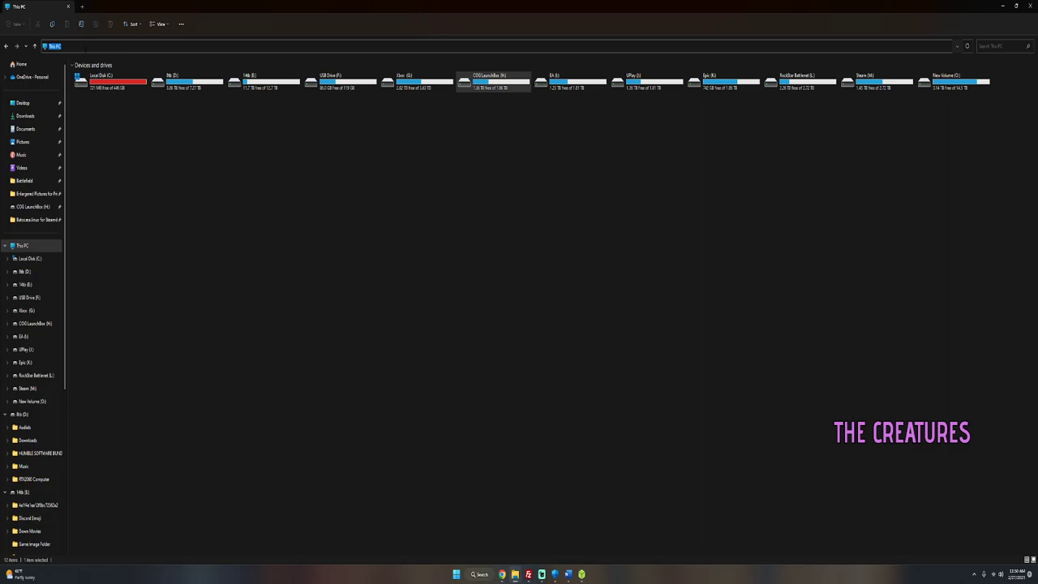
{"action": "key", "text": "BackSpace"}
{"action": "type", "text": "\\\\"}
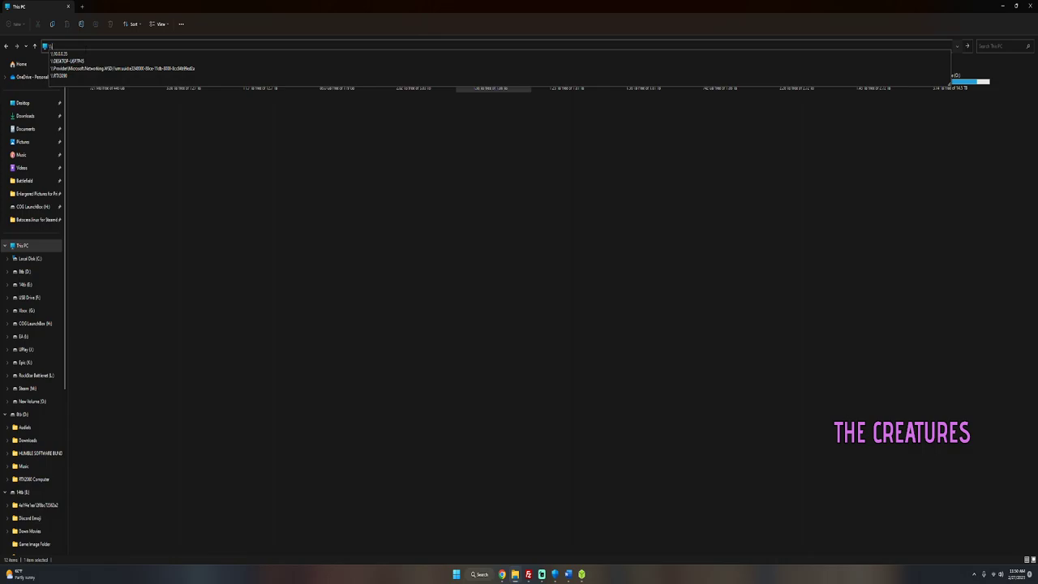
- Check the YouTube tutorial on adding ROMs and BIOS for the Batocera network settings that list the IP address
{"action": "left_click", "coordinate": [502, 574]}
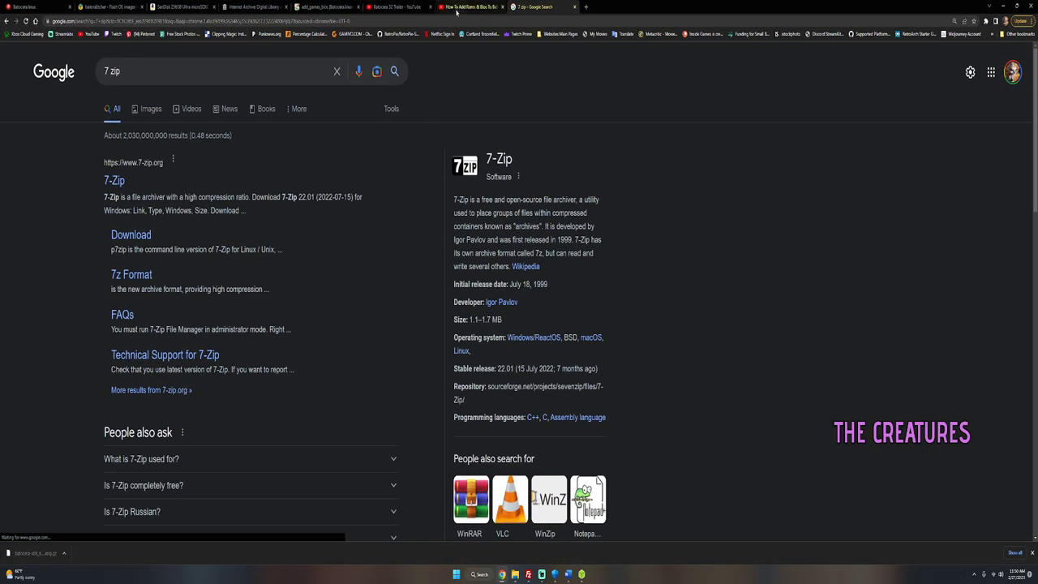
{"action": "left_click", "coordinate": [456, 9]}
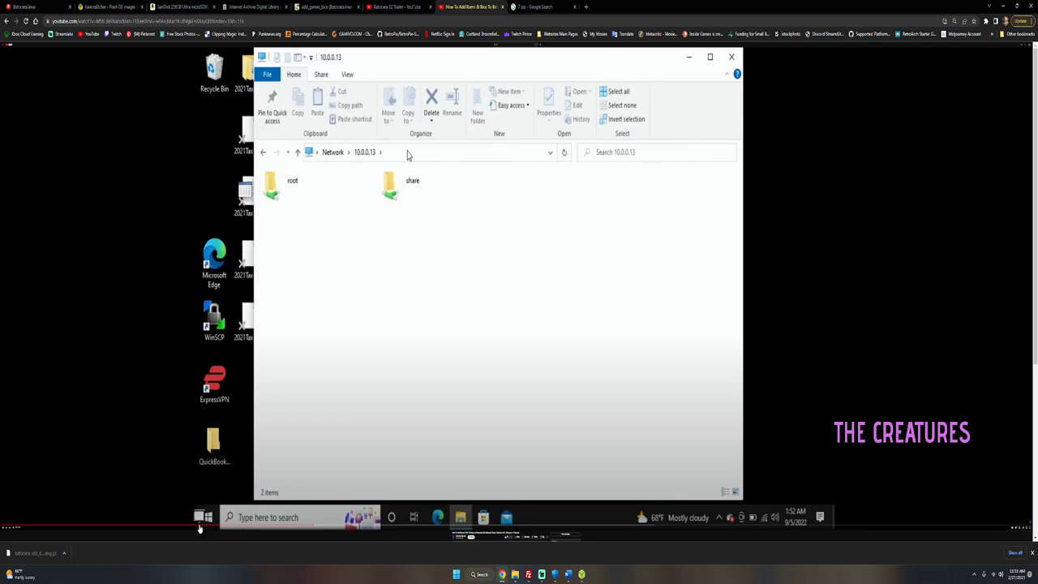
{"action": "left_click", "coordinate": [193, 525]}
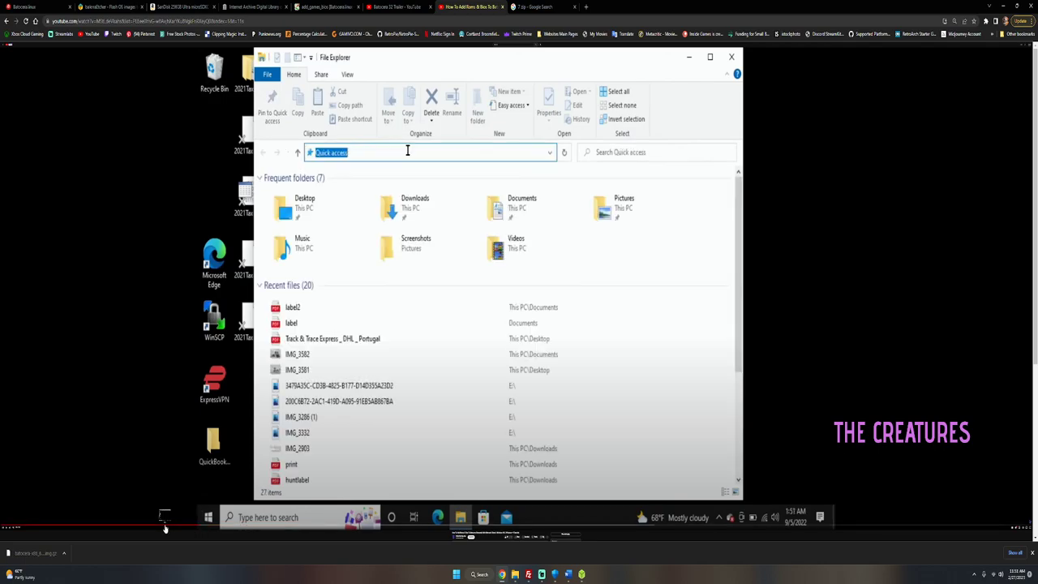
{"action": "left_click", "coordinate": [162, 527]}
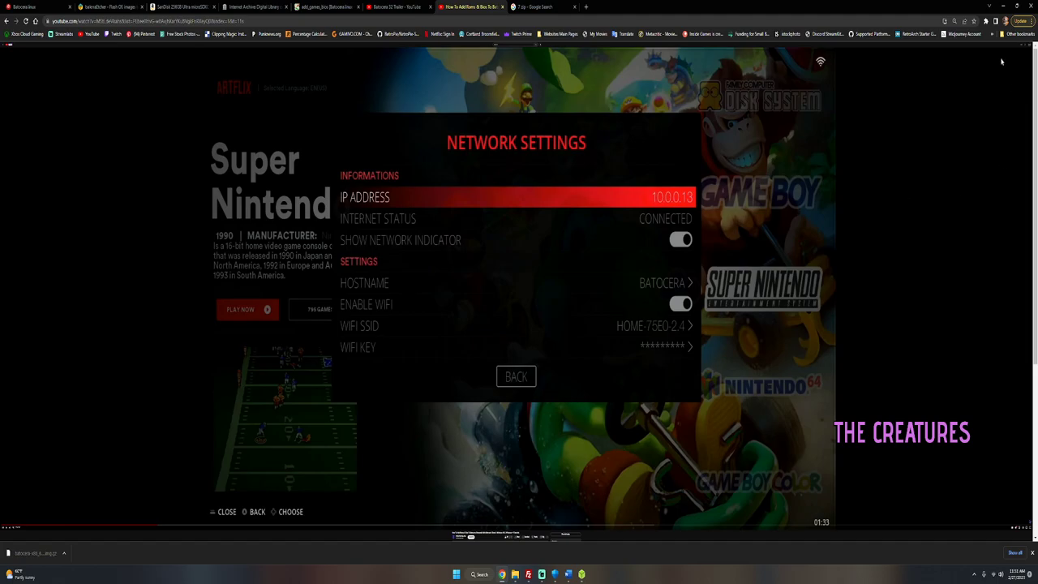
{"action": "left_click", "coordinate": [1003, 6]}
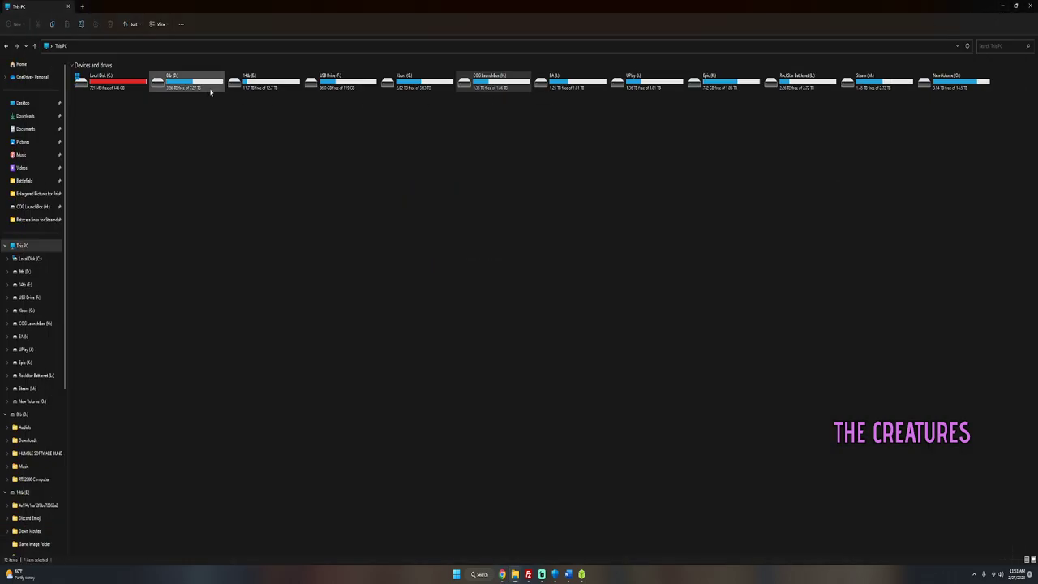
- Restore the maximized This PC window to its smaller size and place it beside the Home window
{"action": "left_click", "coordinate": [61, 46]}
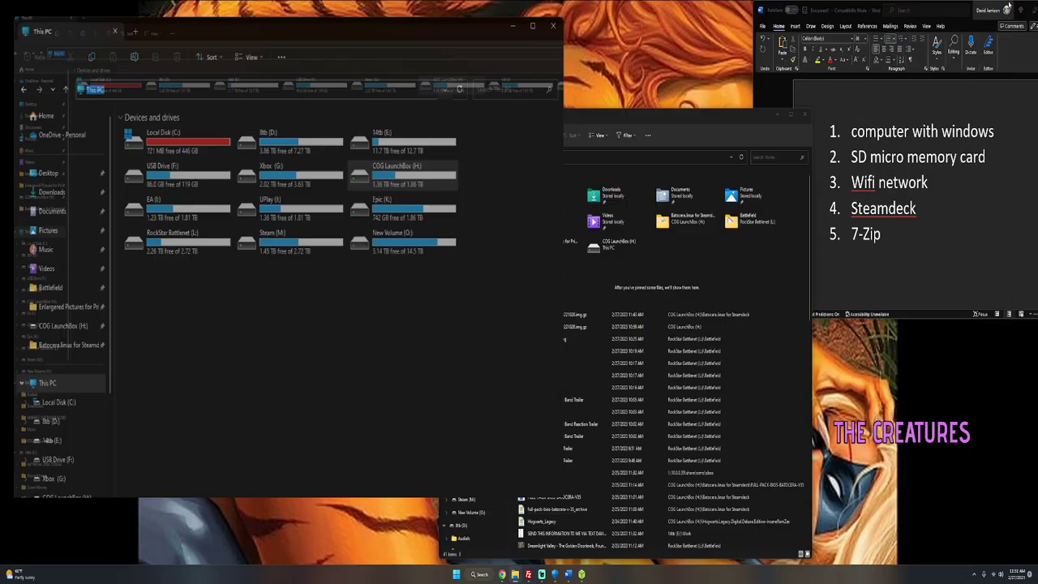
{"action": "left_click", "coordinate": [1016, 6]}
{"action": "left_click", "coordinate": [529, 75]}
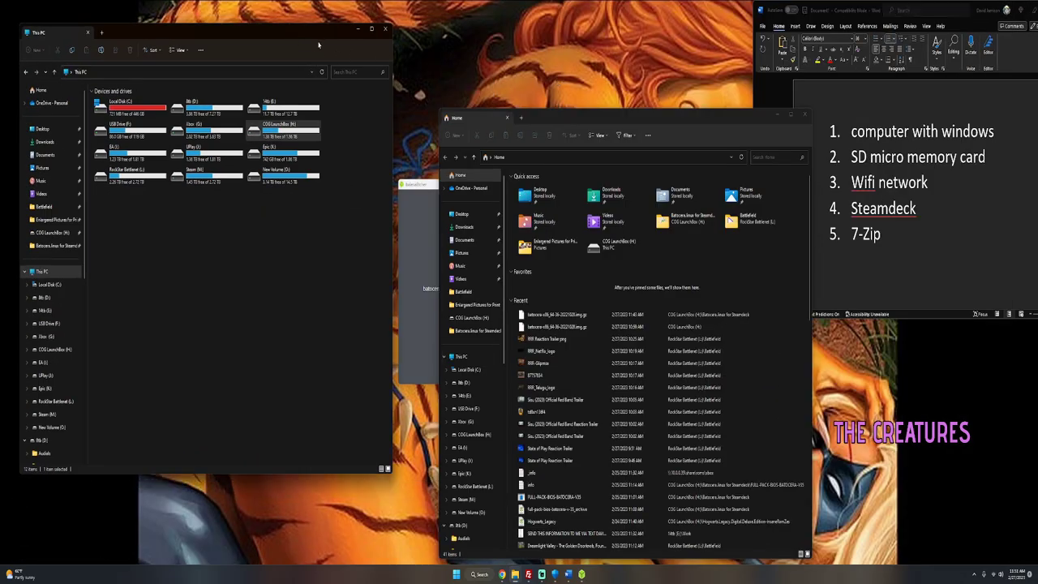
{"action": "left_click_drag", "start_coordinate": [319, 45], "coordinate": [356, 136]}
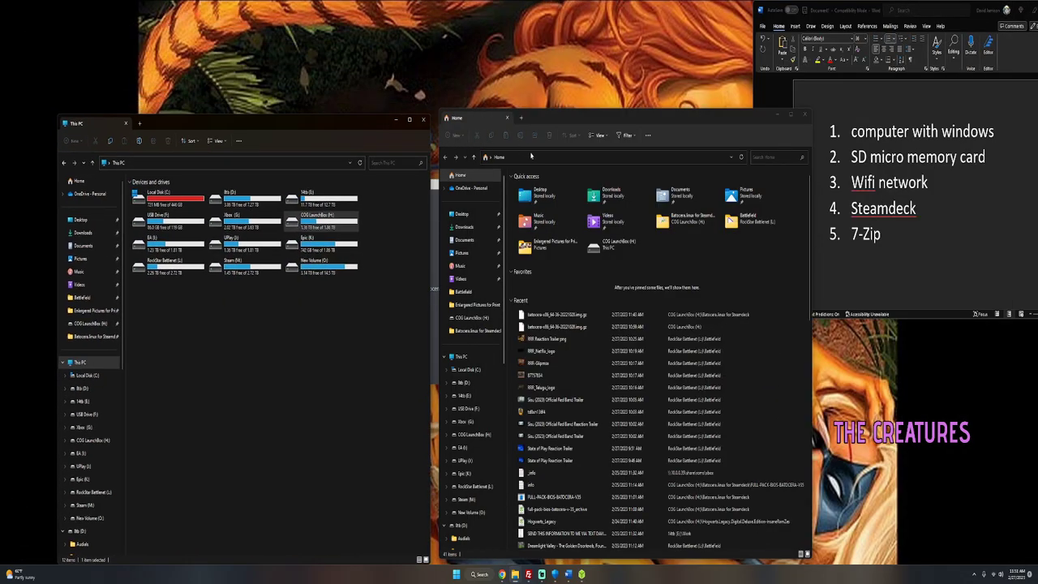
- Connect the This PC window to the Batocera device at the network path \\10.0.0.35
{"action": "left_click", "coordinate": [180, 163]}
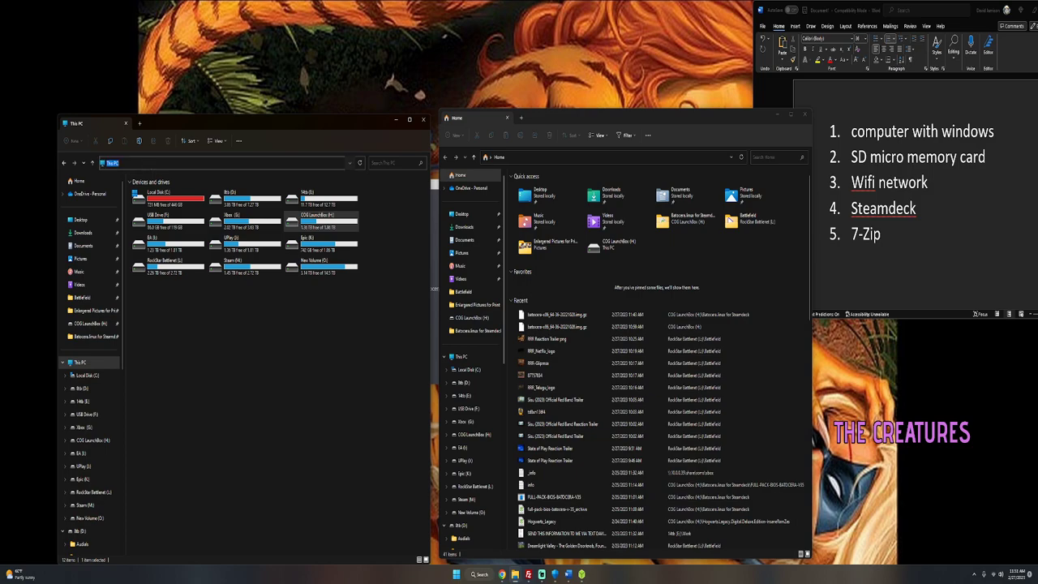
{"action": "type", "text": "\\\\"}
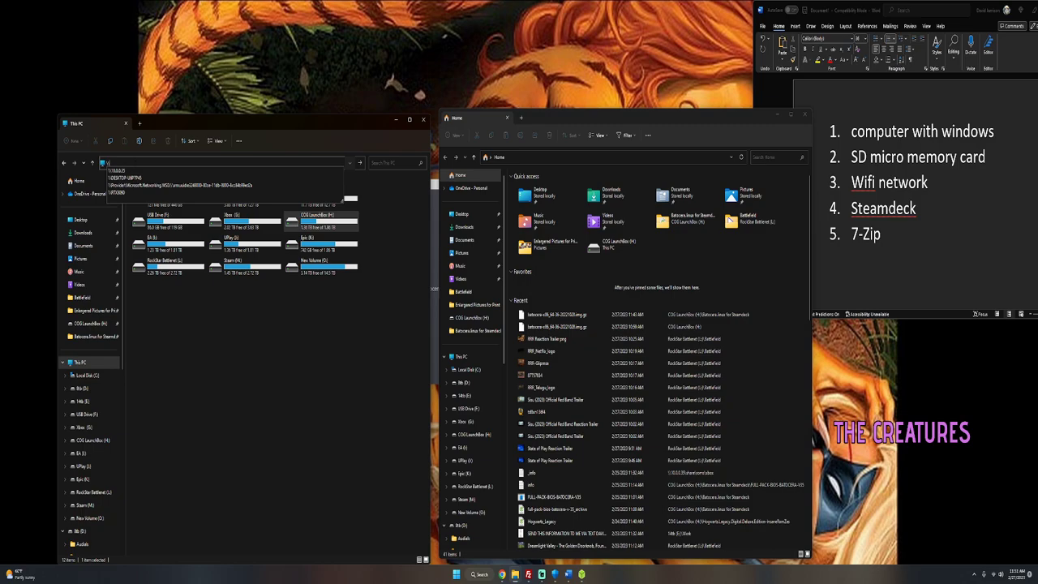
{"action": "type", "text": "1"}
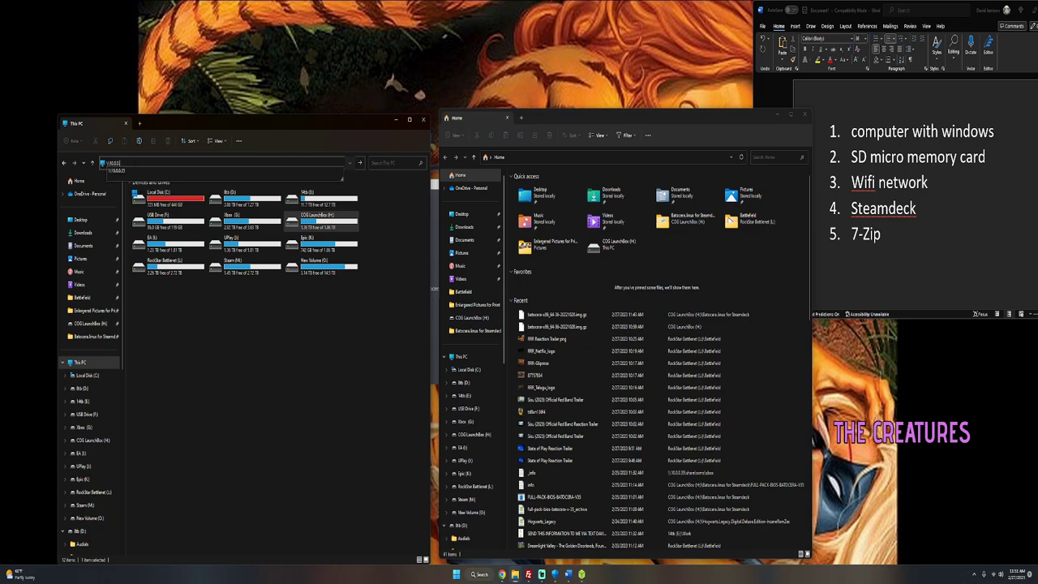
{"action": "type", "text": "0.0.0.15"}
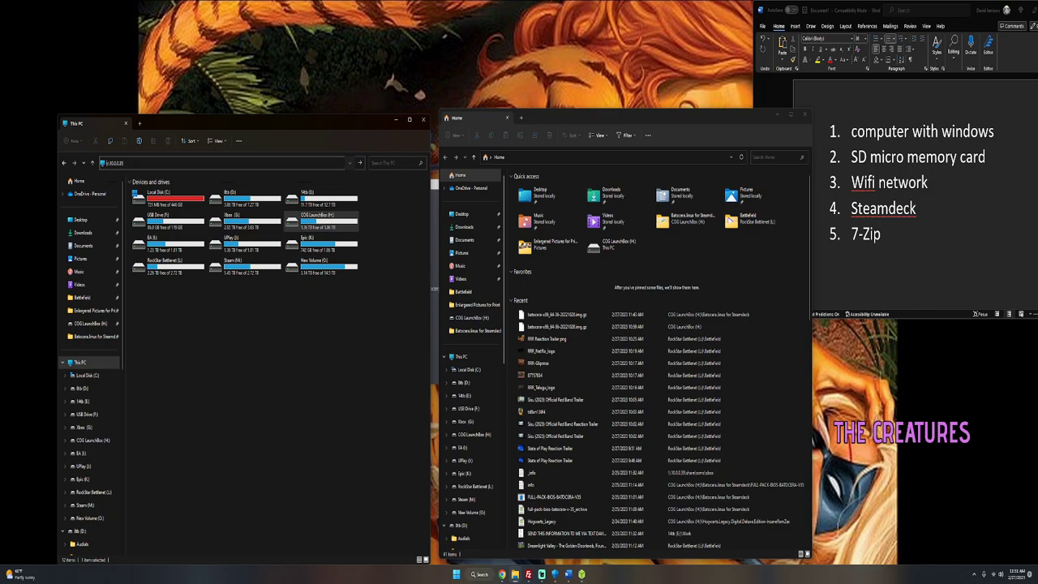
{"action": "key", "text": "Return"}
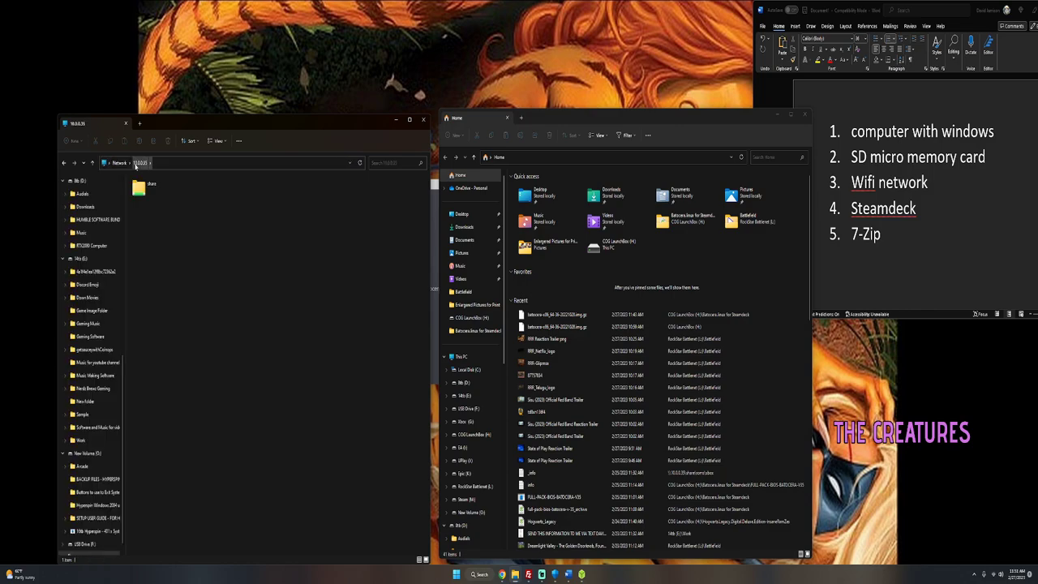
- Close the Home window, open the share folder on the network device and move its window to one side of the desktop
{"action": "left_click", "coordinate": [805, 117]}
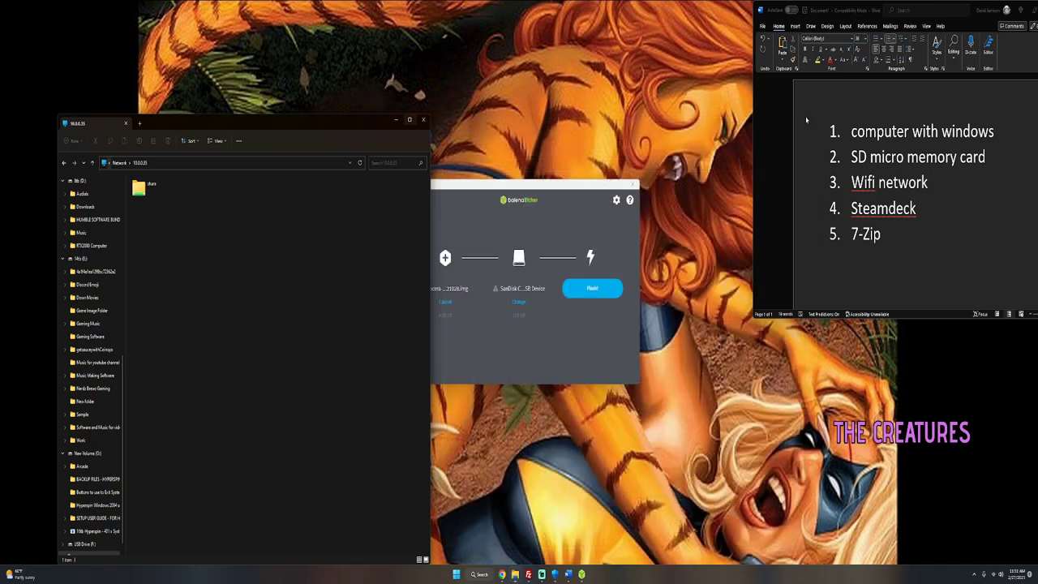
{"action": "left_click", "coordinate": [410, 121]}
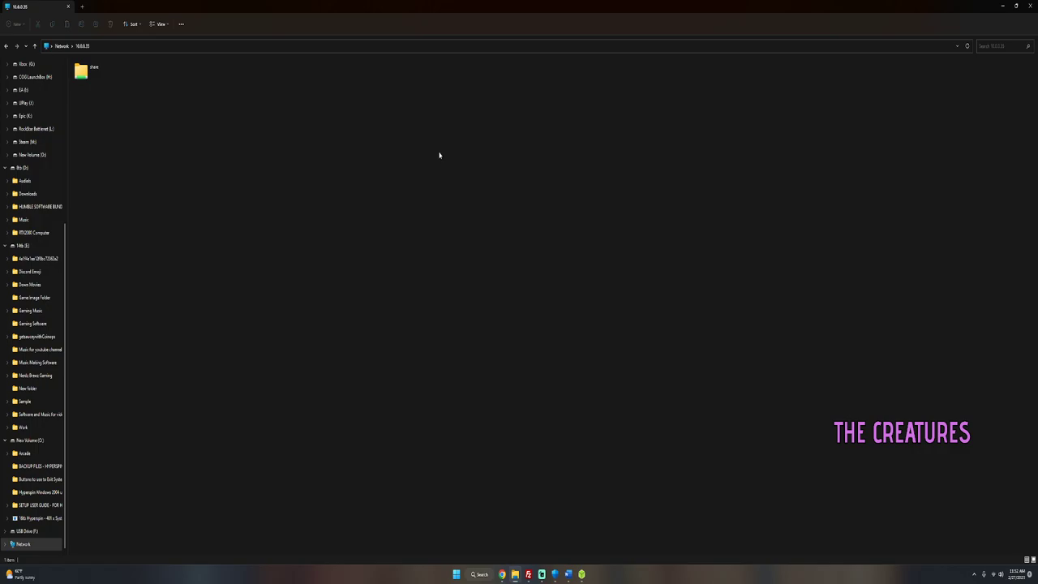
{"action": "left_click_drag", "start_coordinate": [367, 4], "coordinate": [532, 99]}
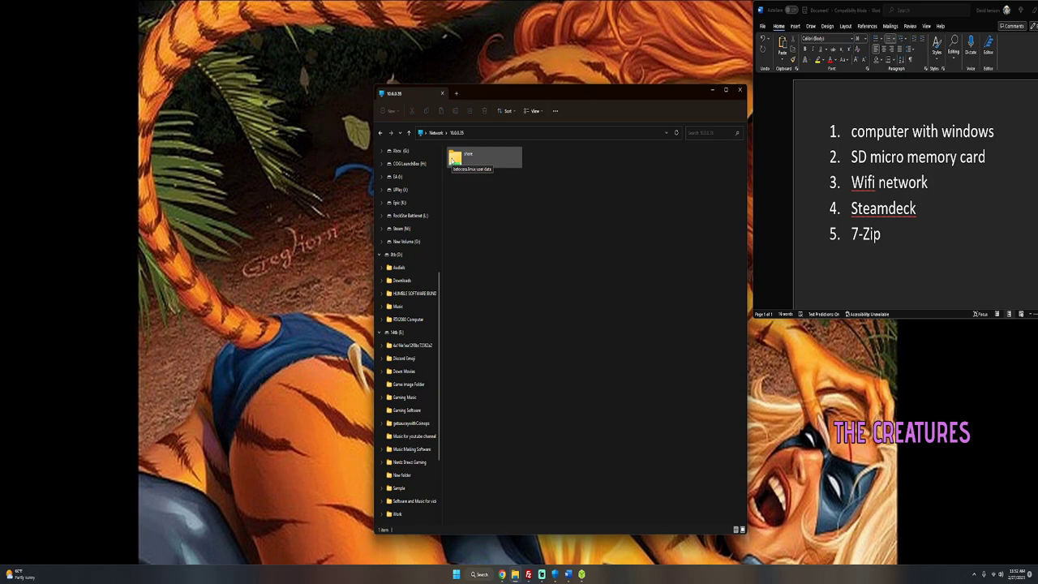
{"action": "double_click", "coordinate": [452, 159]}
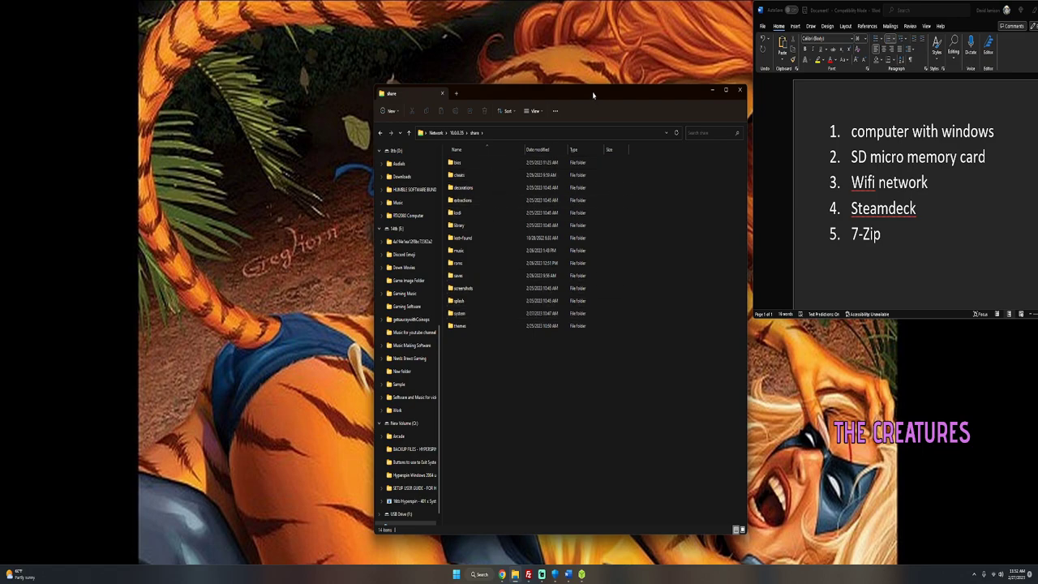
{"action": "left_click_drag", "start_coordinate": [592, 91], "coordinate": [268, 87]}
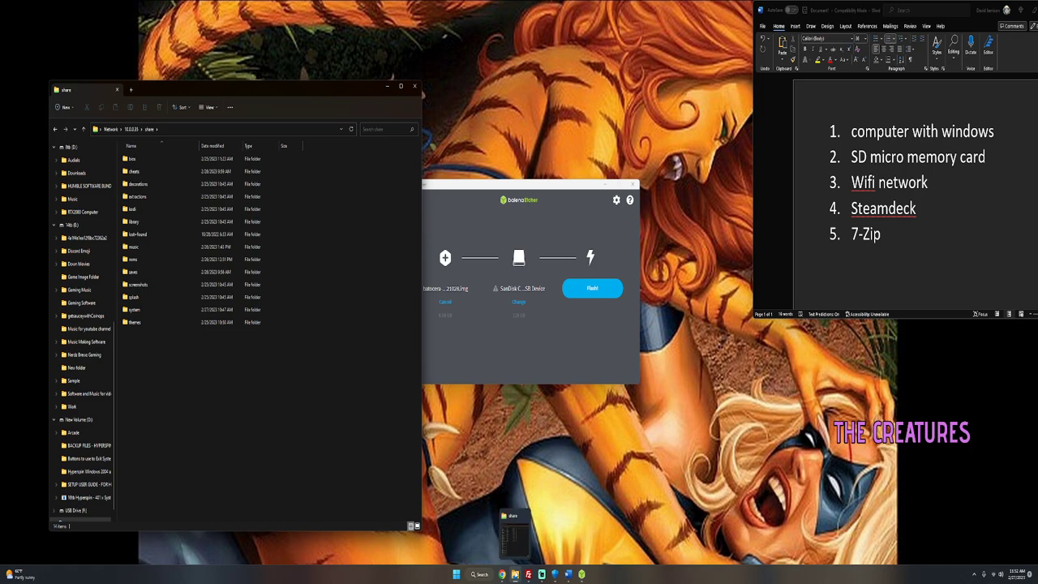
- Open a second File Explorer window beside the share and show FULL-PACK-BIOS-BATOCERA-V35 inside Batocera.linux for Steamdeck on COG LaunchBox (H:)
{"action": "right_click", "coordinate": [515, 574]}
{"action": "left_click", "coordinate": [495, 527]}
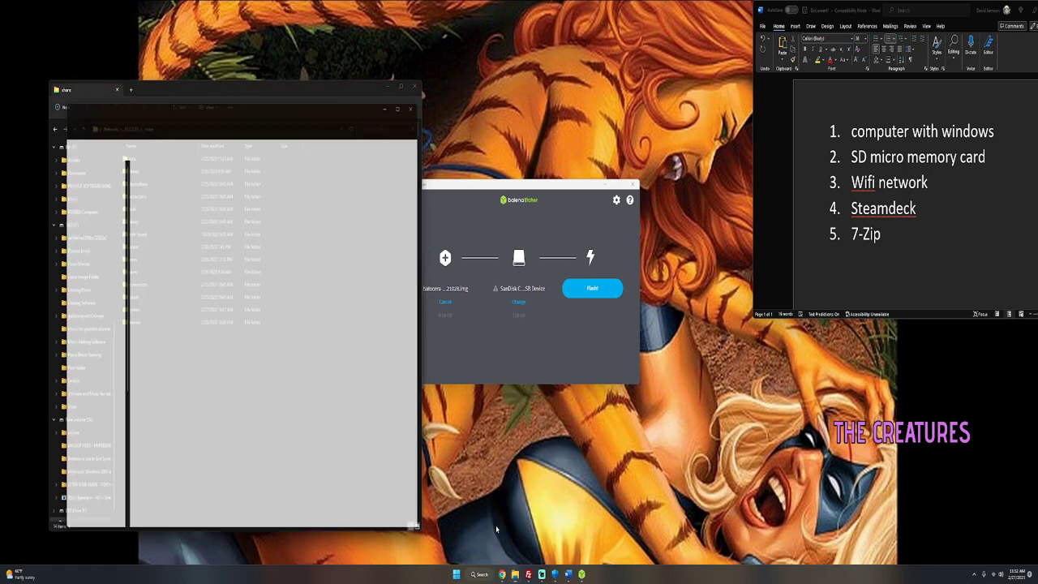
{"action": "left_click_drag", "start_coordinate": [322, 91], "coordinate": [639, 89]}
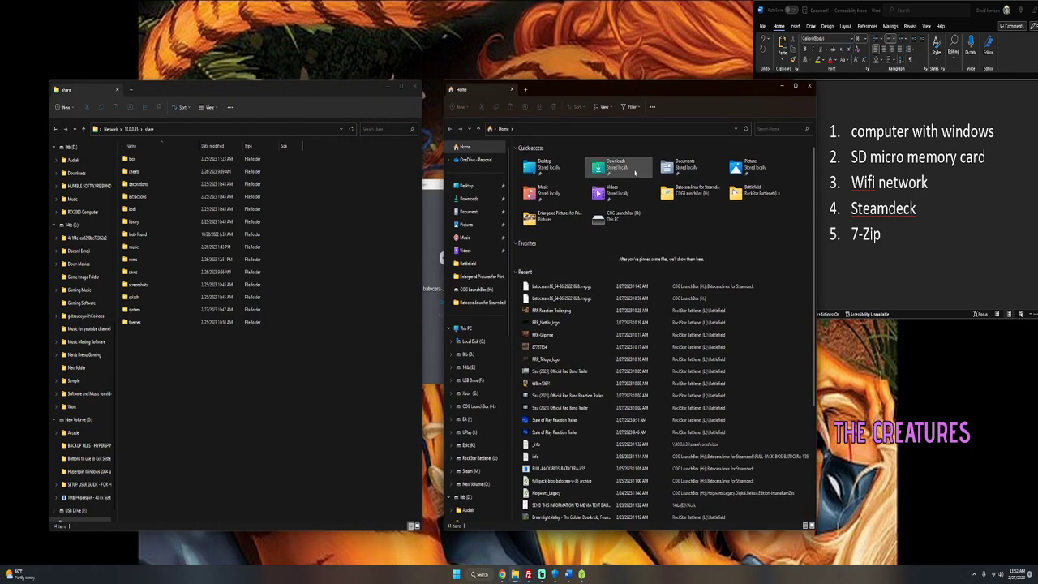
{"action": "left_click", "coordinate": [482, 412]}
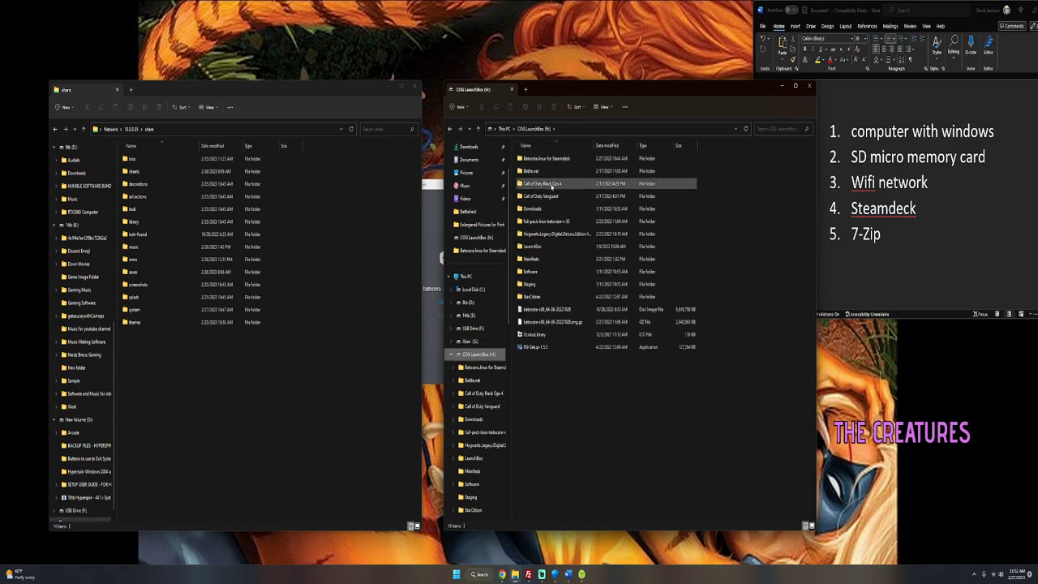
{"action": "double_click", "coordinate": [539, 158]}
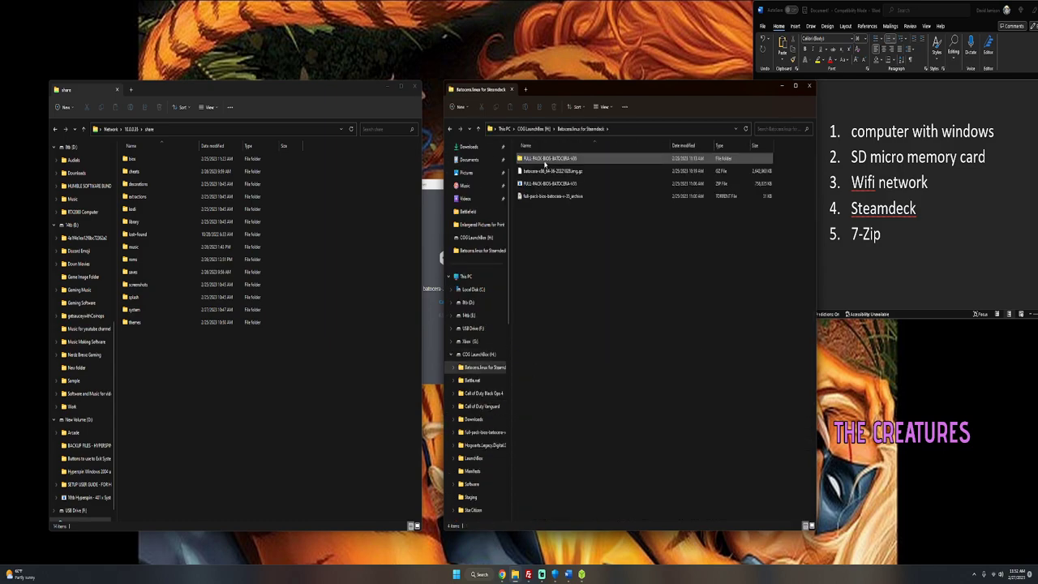
{"action": "double_click", "coordinate": [544, 160]}
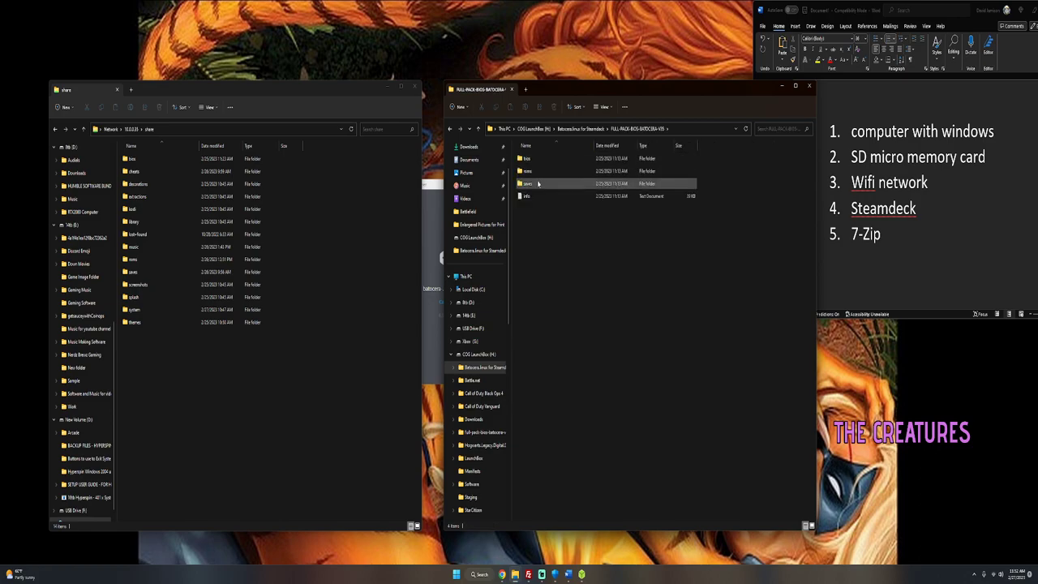
- Start copying the bios, roms and saves folders from the BIOS pack into the network share and cancel the transfer
{"action": "left_click", "coordinate": [530, 186]}
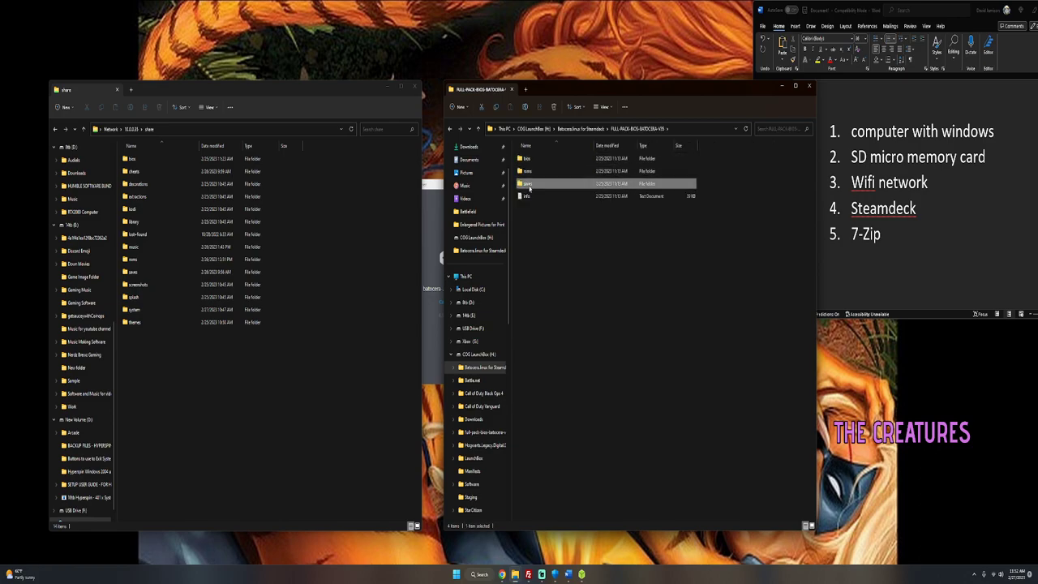
{"action": "key", "text": "shift+Up"}
{"action": "key", "text": "shift+Up"}
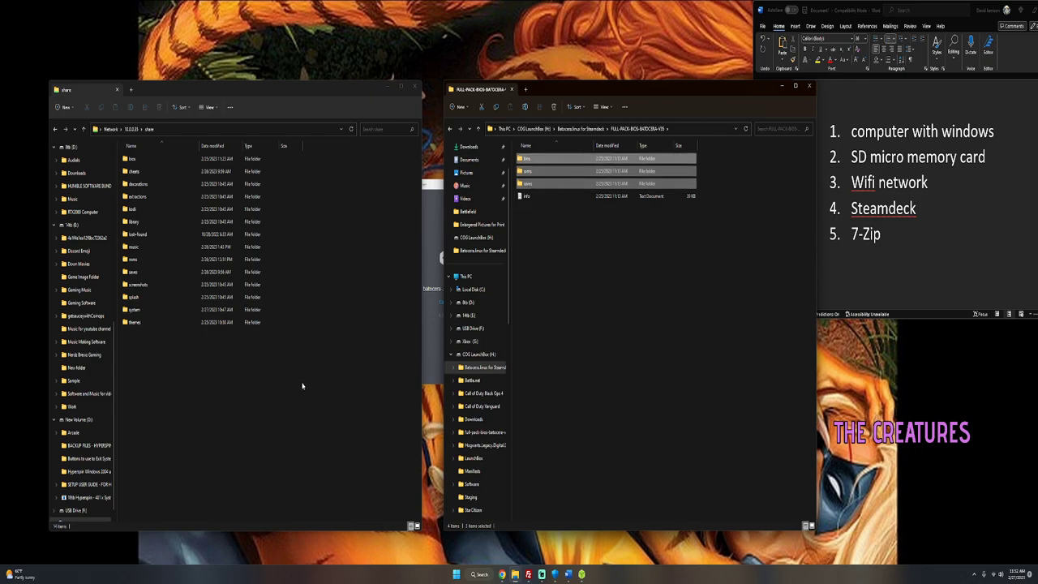
{"action": "right_click", "coordinate": [555, 173]}
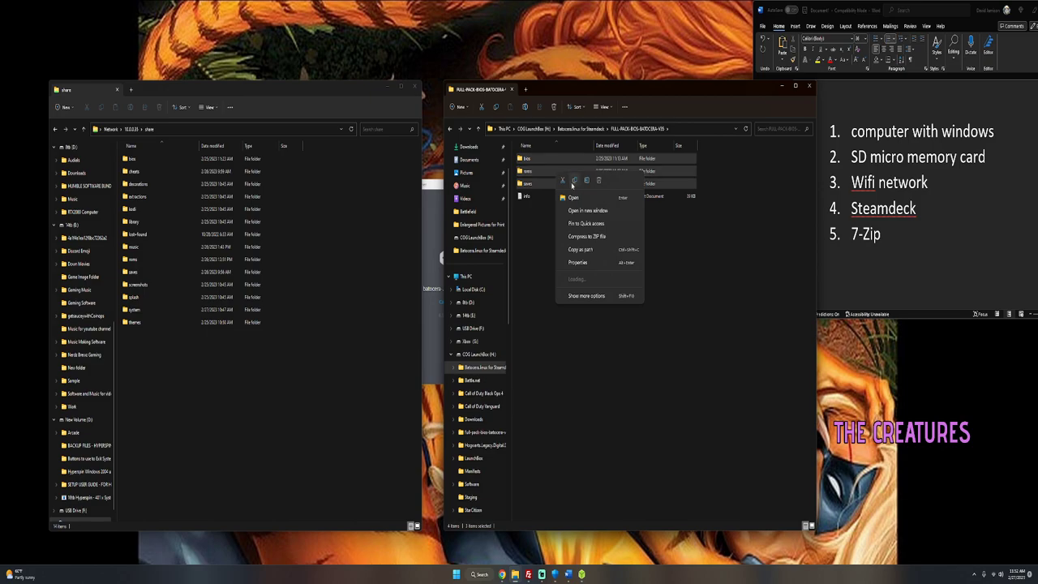
{"action": "key", "text": "Escape"}
{"action": "right_click", "coordinate": [191, 412]}
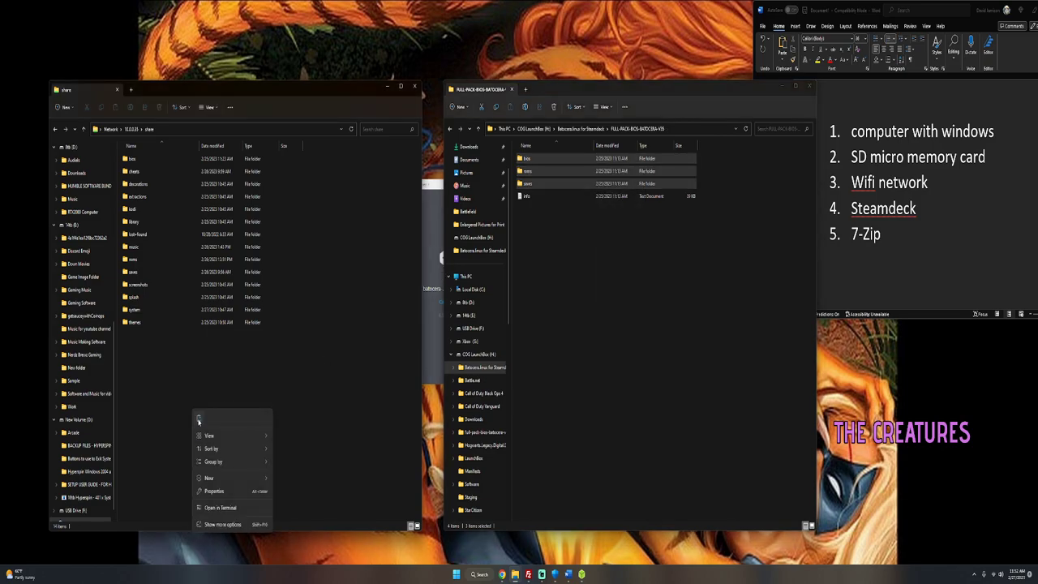
{"action": "left_click", "coordinate": [198, 419]}
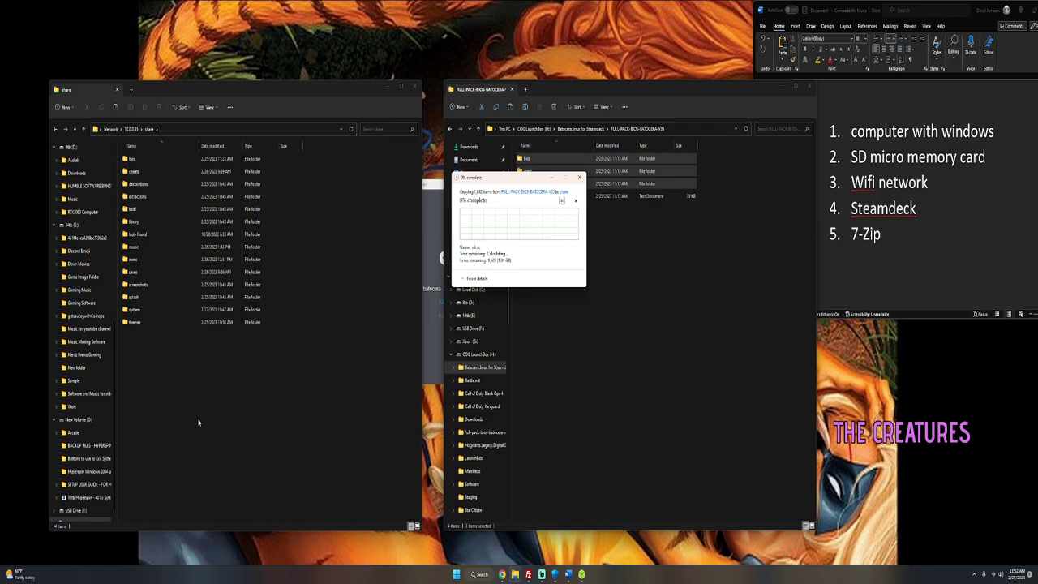
{"action": "left_click", "coordinate": [579, 178]}
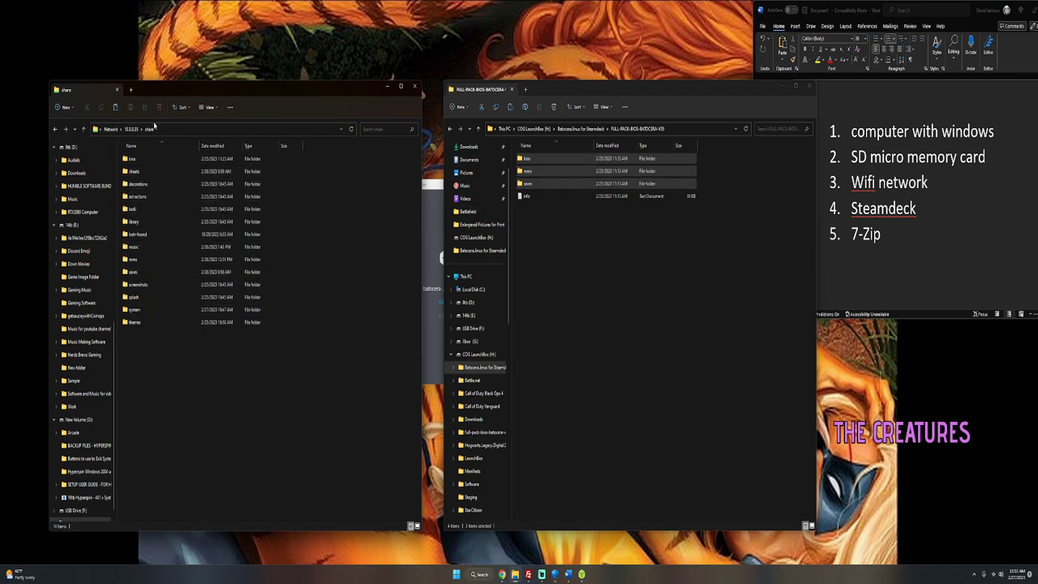
- Close the BIOS pack window and balenaEtcher, keeping the share window in the middle of the desktop
{"action": "left_click_drag", "start_coordinate": [130, 129], "coordinate": [300, 424]}
{"action": "left_click", "coordinate": [622, 352]}
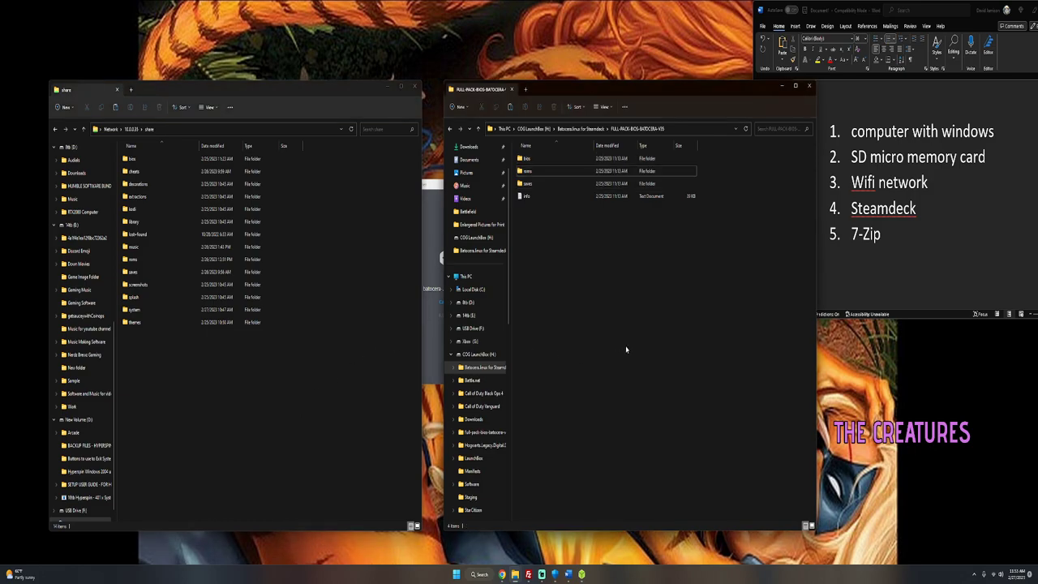
{"action": "left_click", "coordinate": [809, 85]}
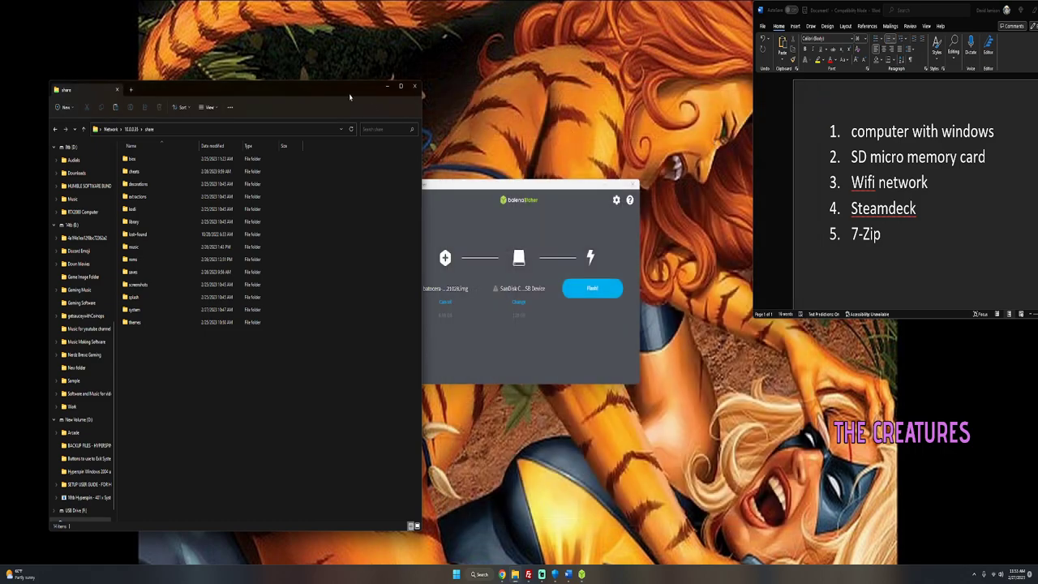
{"action": "left_click_drag", "start_coordinate": [349, 93], "coordinate": [602, 103]}
{"action": "left_click", "coordinate": [632, 184]}
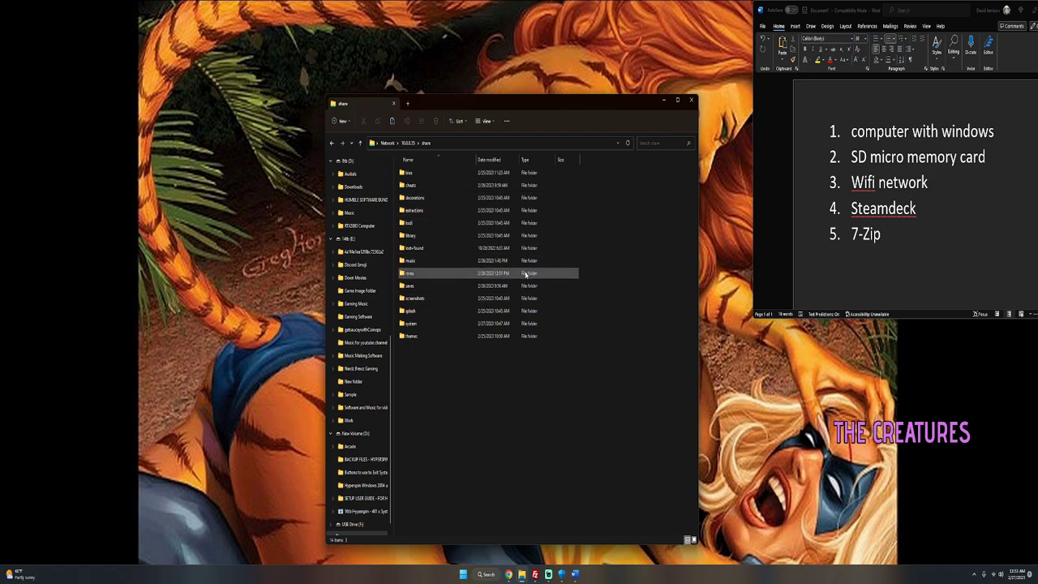
- Open the roms folder on the share and look through its system folders for where each console's games belong
{"action": "double_click", "coordinate": [412, 273]}
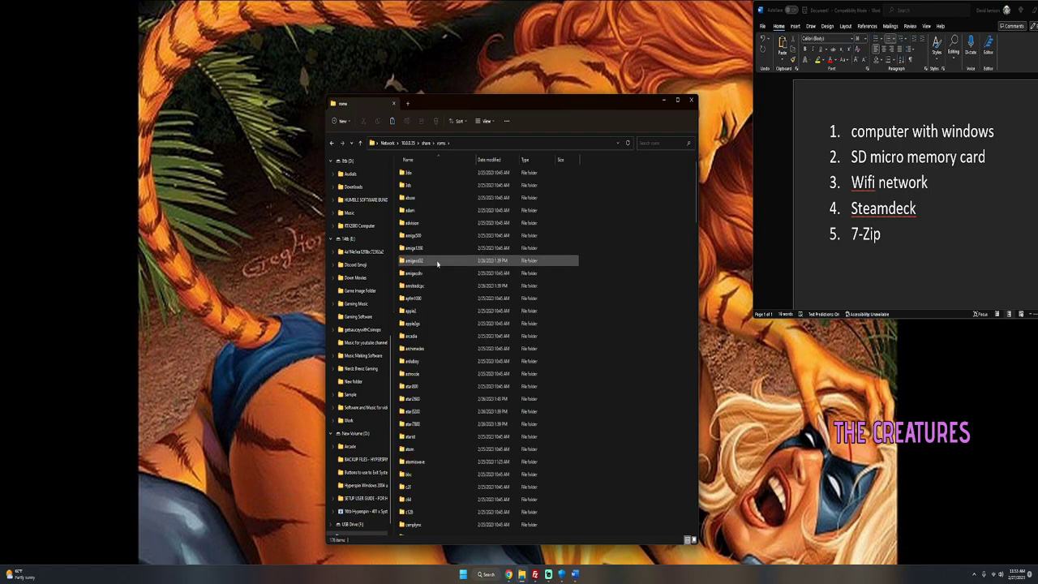
{"action": "scroll", "coordinate": [437, 263], "scroll_direction": "down", "scroll_amount": 20}
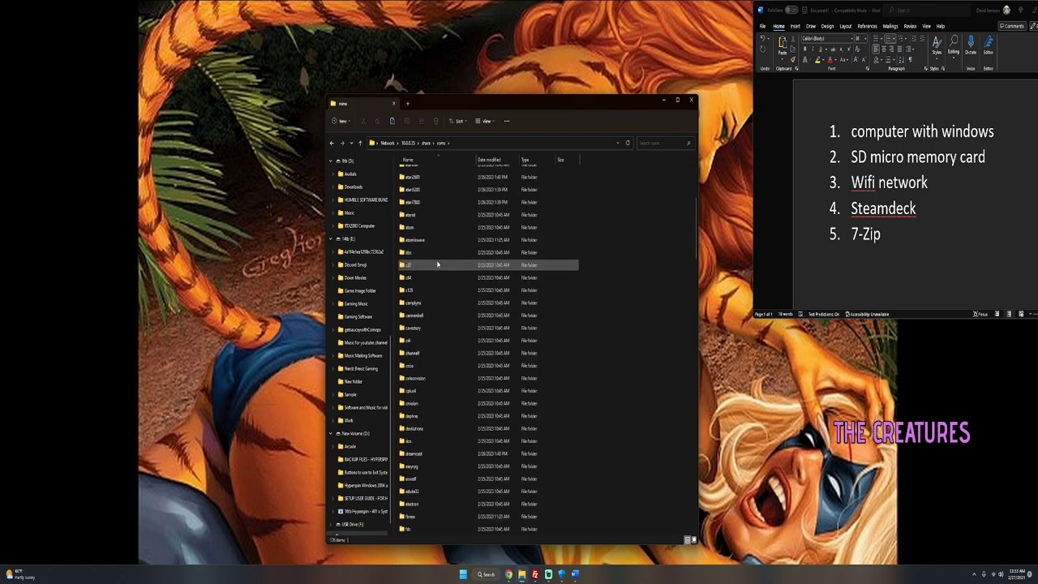
{"action": "scroll", "coordinate": [438, 263], "scroll_direction": "up", "scroll_amount": 20}
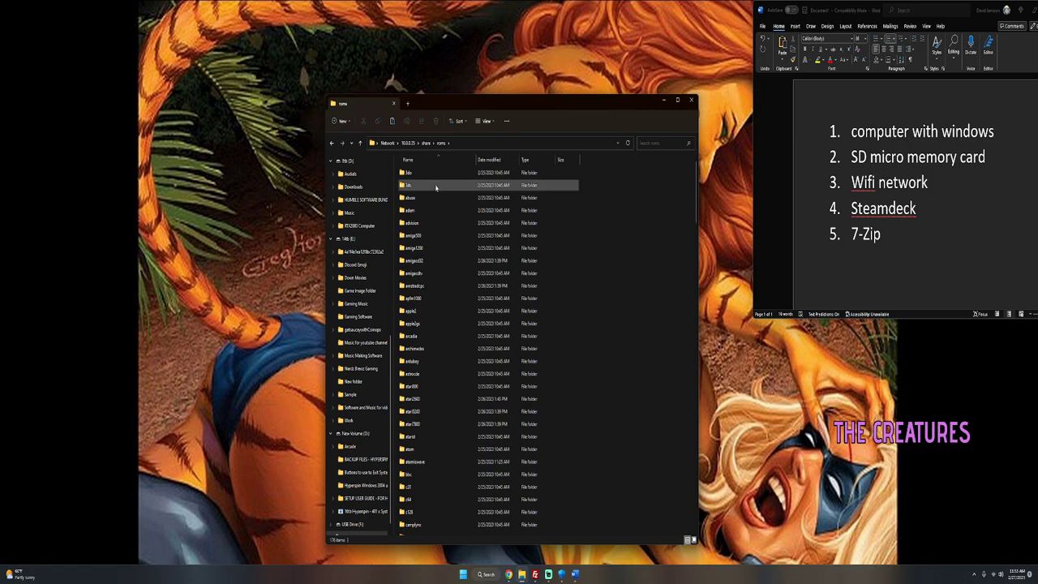
{"action": "scroll", "coordinate": [477, 361], "scroll_direction": "down", "scroll_amount": 20}
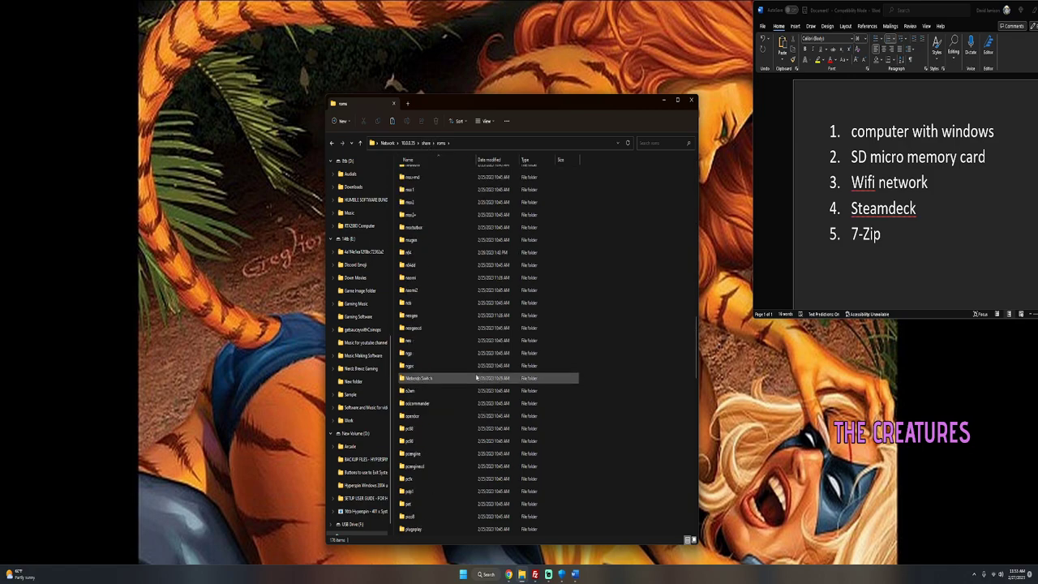
{"action": "scroll", "coordinate": [477, 375], "scroll_direction": "up", "scroll_amount": 20}
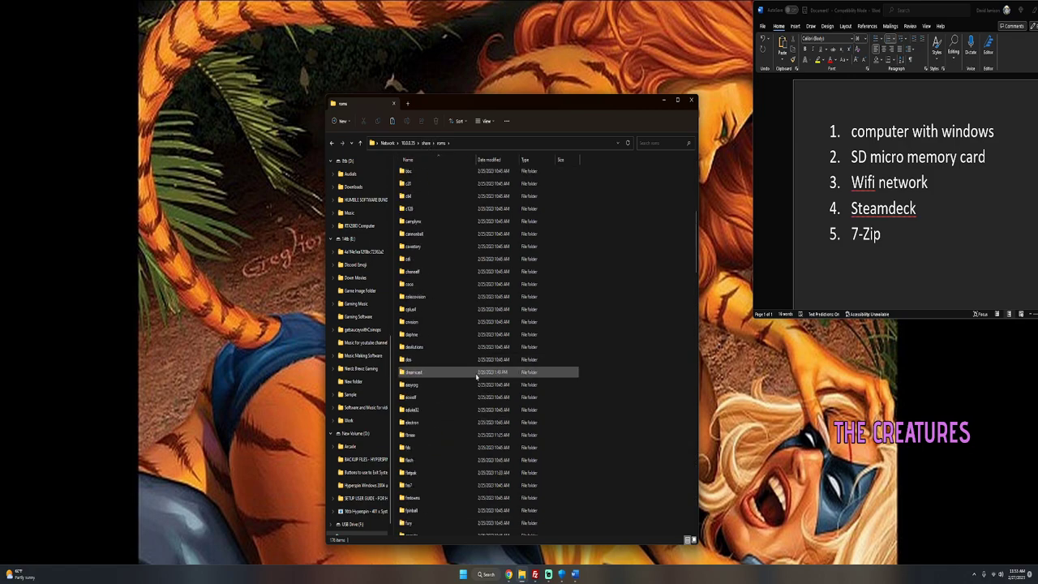